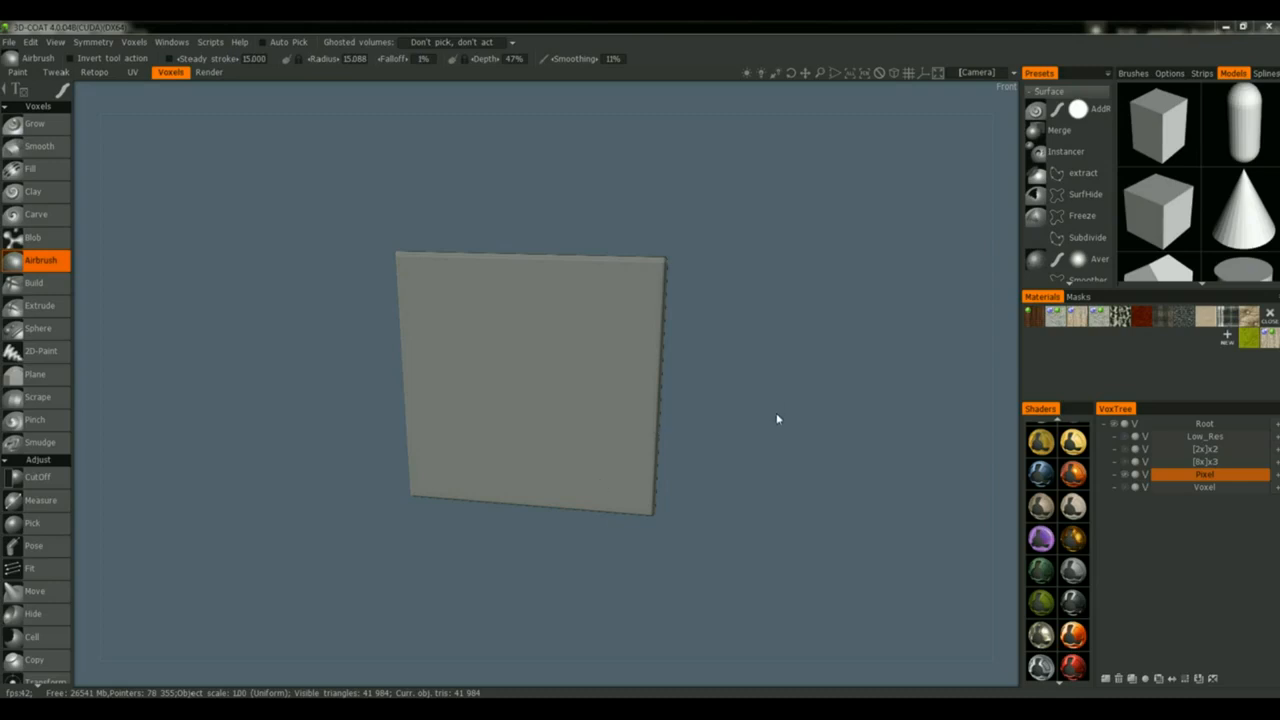
- Compare several shaders on the Pixel volume's thin slab in front view and apply the purple one
left_click_drag(757, 386, 726, 380)
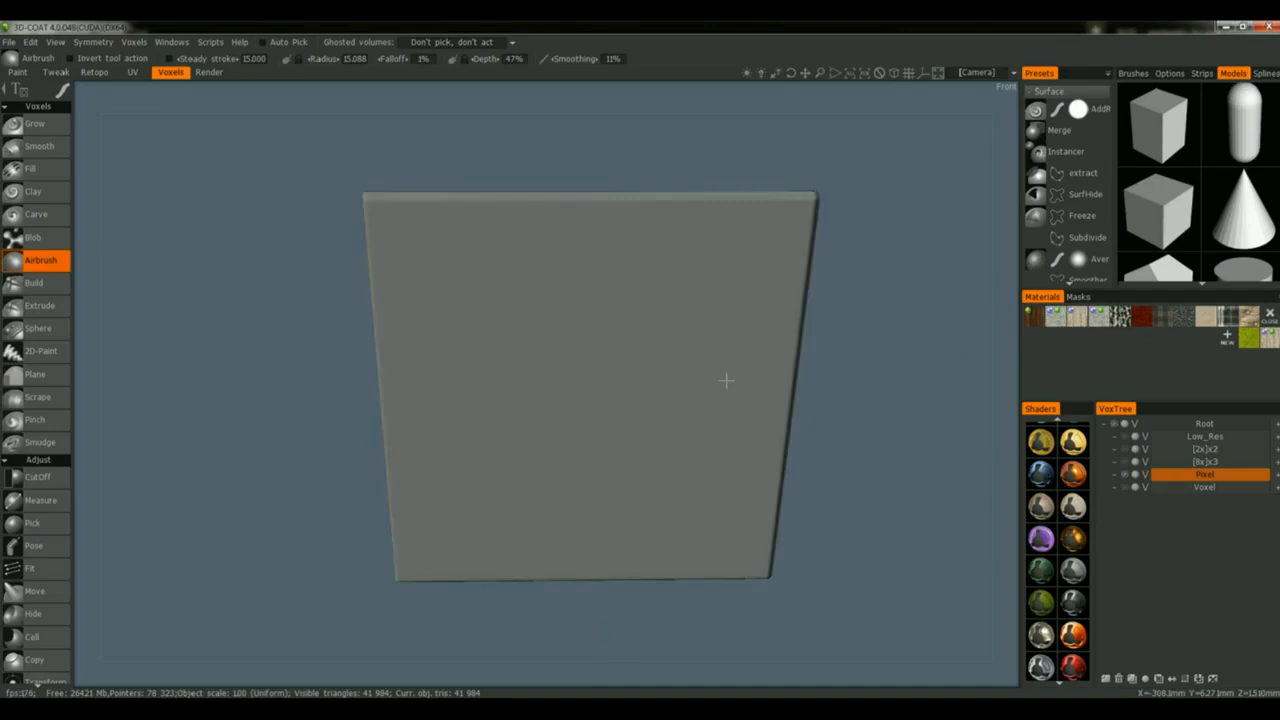
key("KP_2")
middle_click_drag(780, 389, 773, 470)
right_click_drag(818, 458, 820, 477)
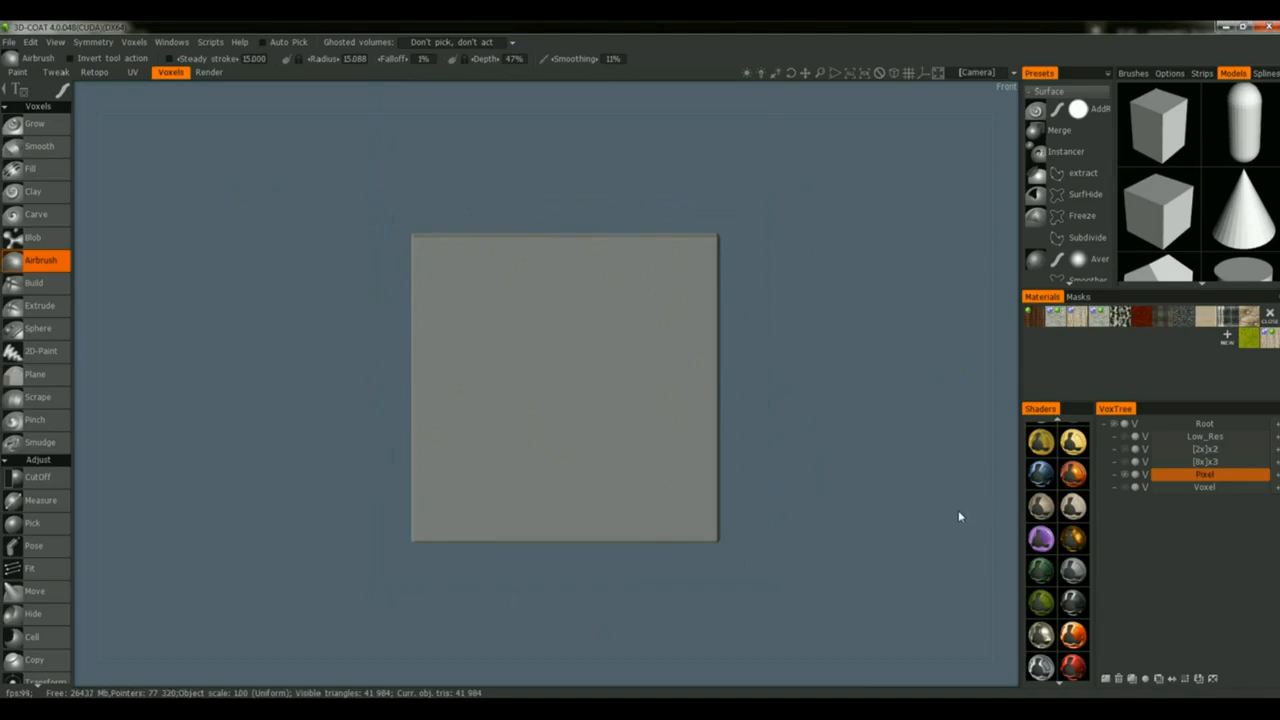
left_click(1040, 541)
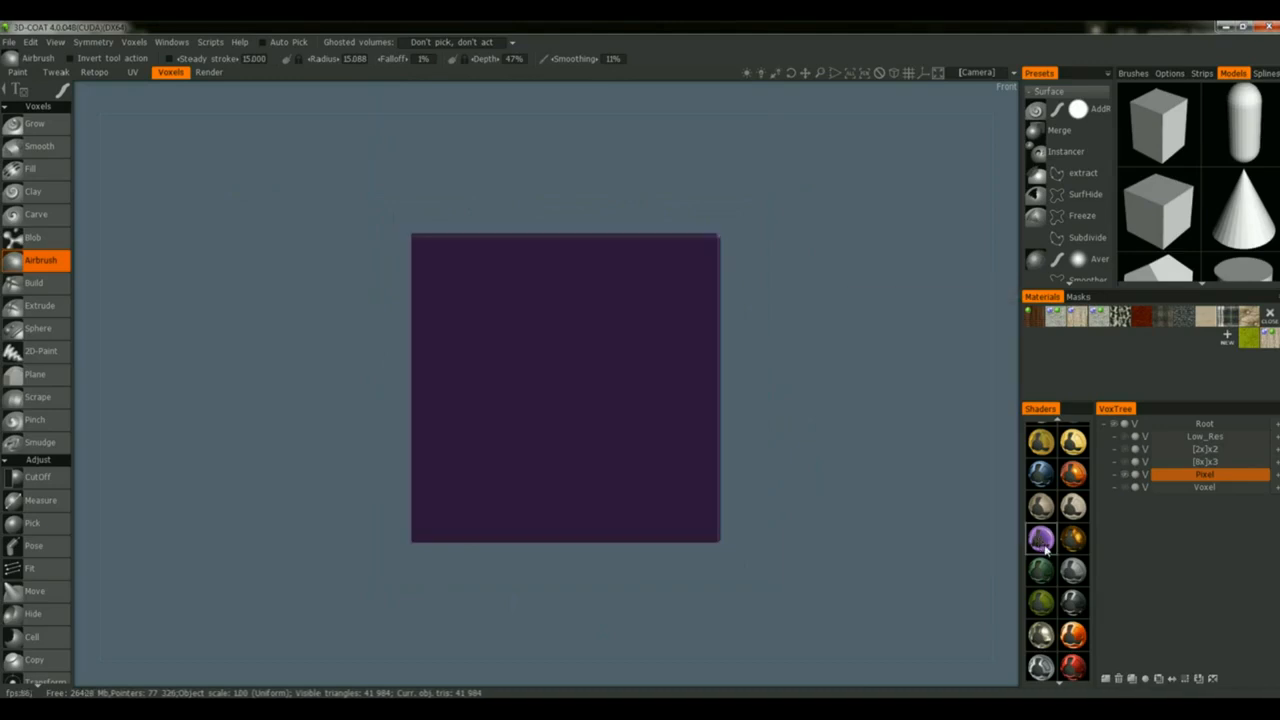
left_click(1071, 638)
left_click(1071, 667)
left_click(1046, 632)
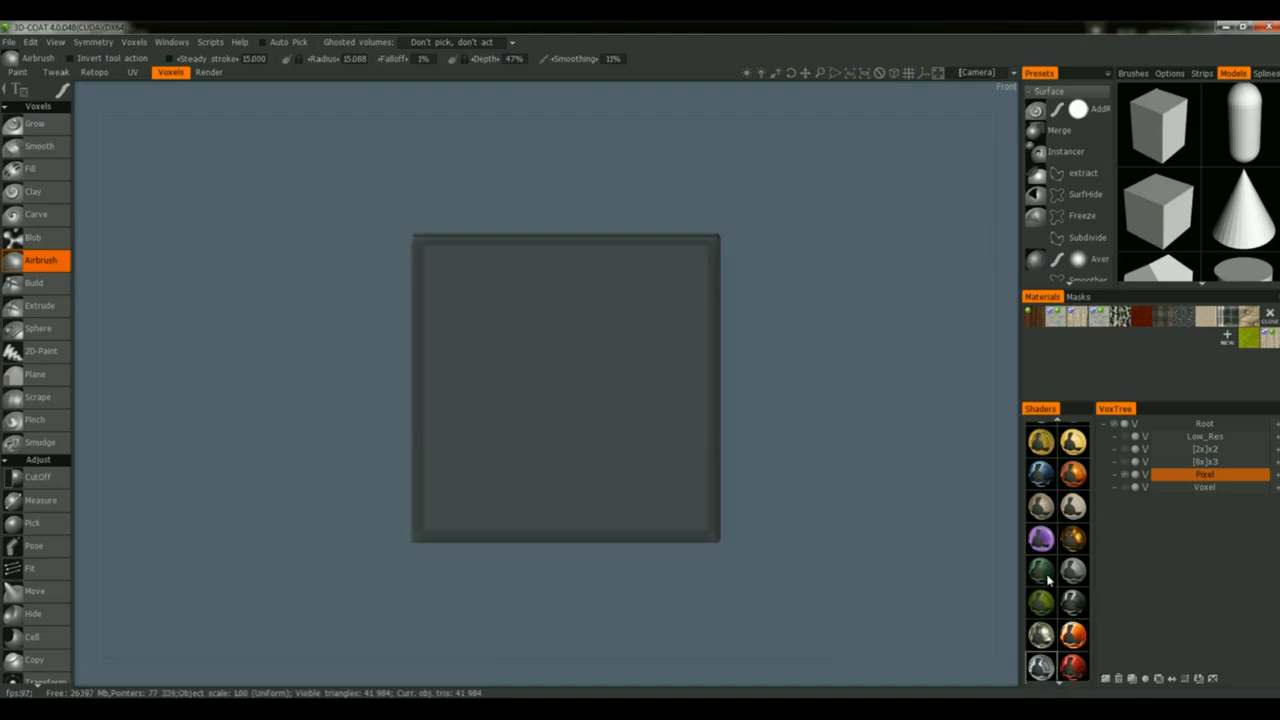
left_click(1046, 570)
left_click(1040, 541)
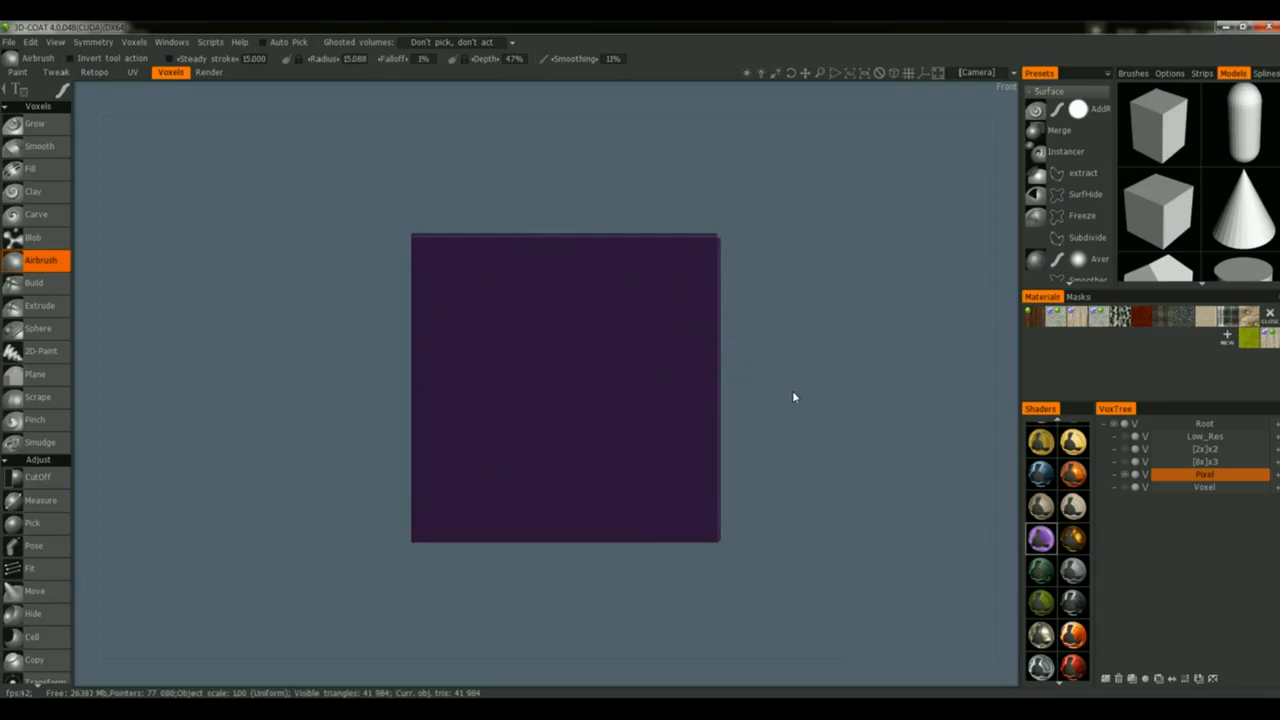
- Show the Voxel volume's cube beside the purple slab and view the two together at an angle
left_click(1121, 486)
left_click_drag(982, 474, 931, 483, "alt")
right_click_drag(927, 490, 926, 514, "alt")
left_click_drag(926, 520, 826, 511, "alt")
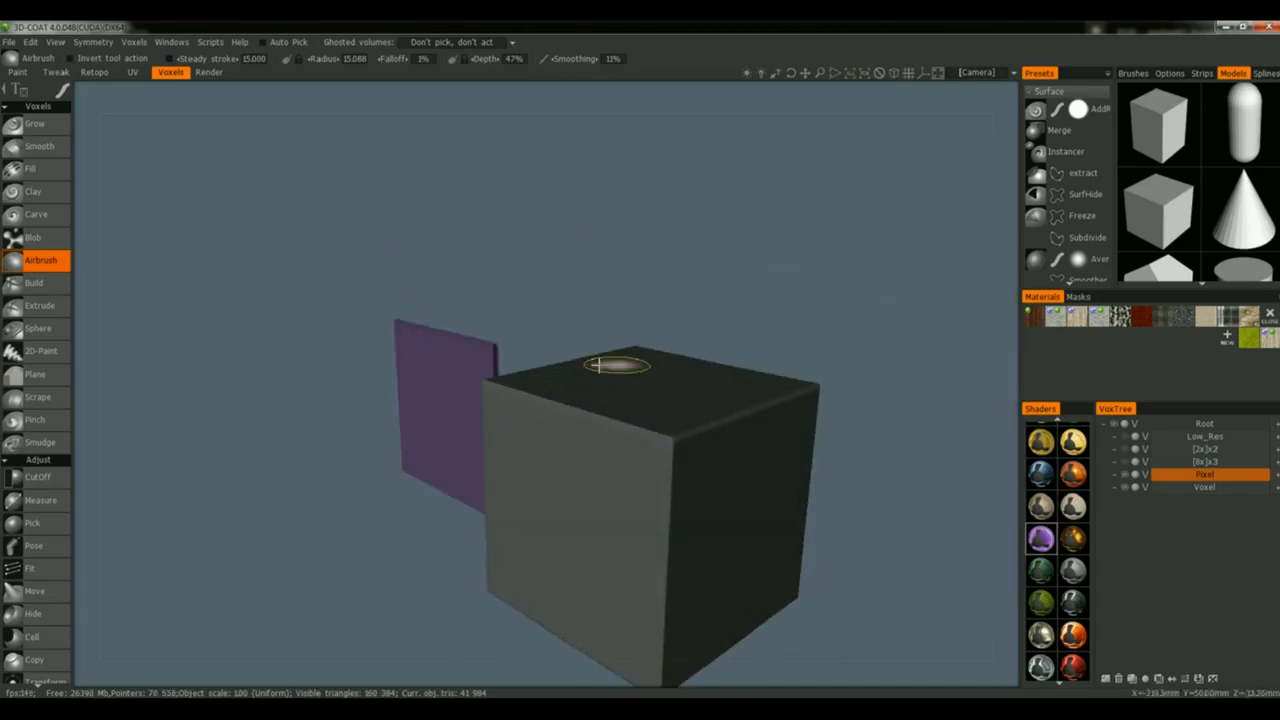
mouse_move(714, 420)
left_mouse_down("alt")
mouse_move(746, 420)
mouse_move(746, 431)
left_mouse_up("alt")
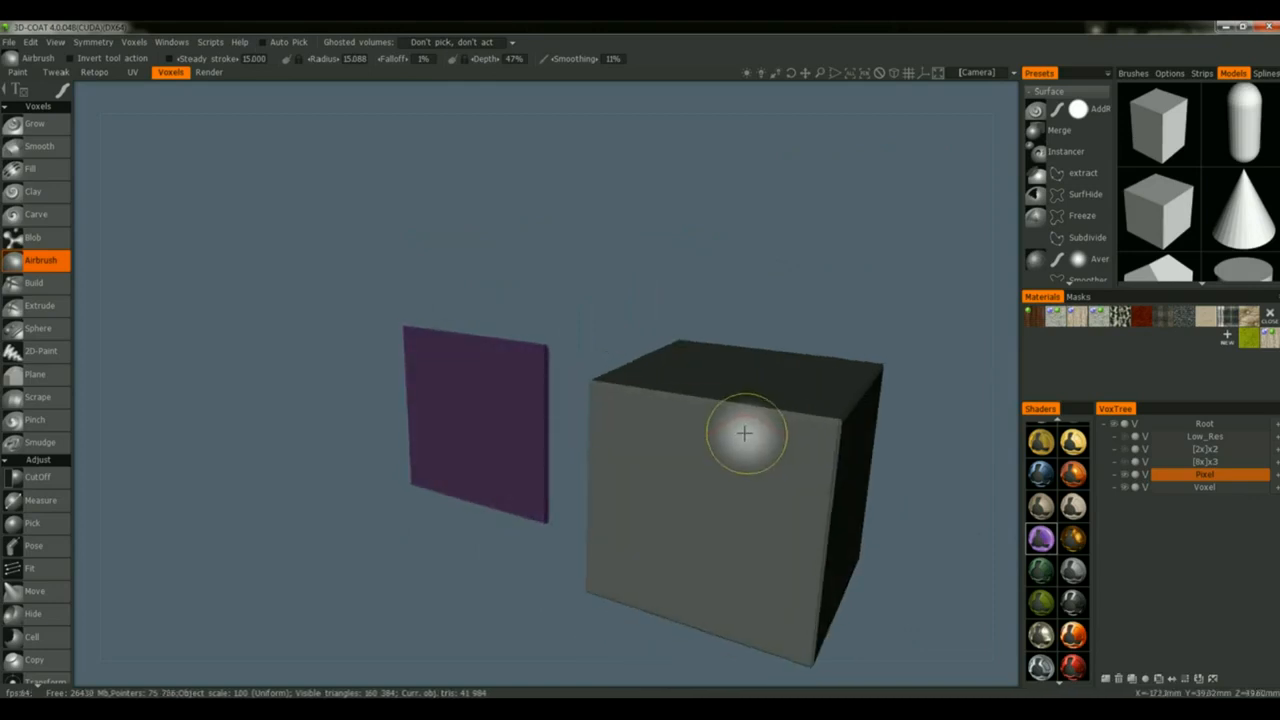
middle_click_drag(746, 429, 708, 391)
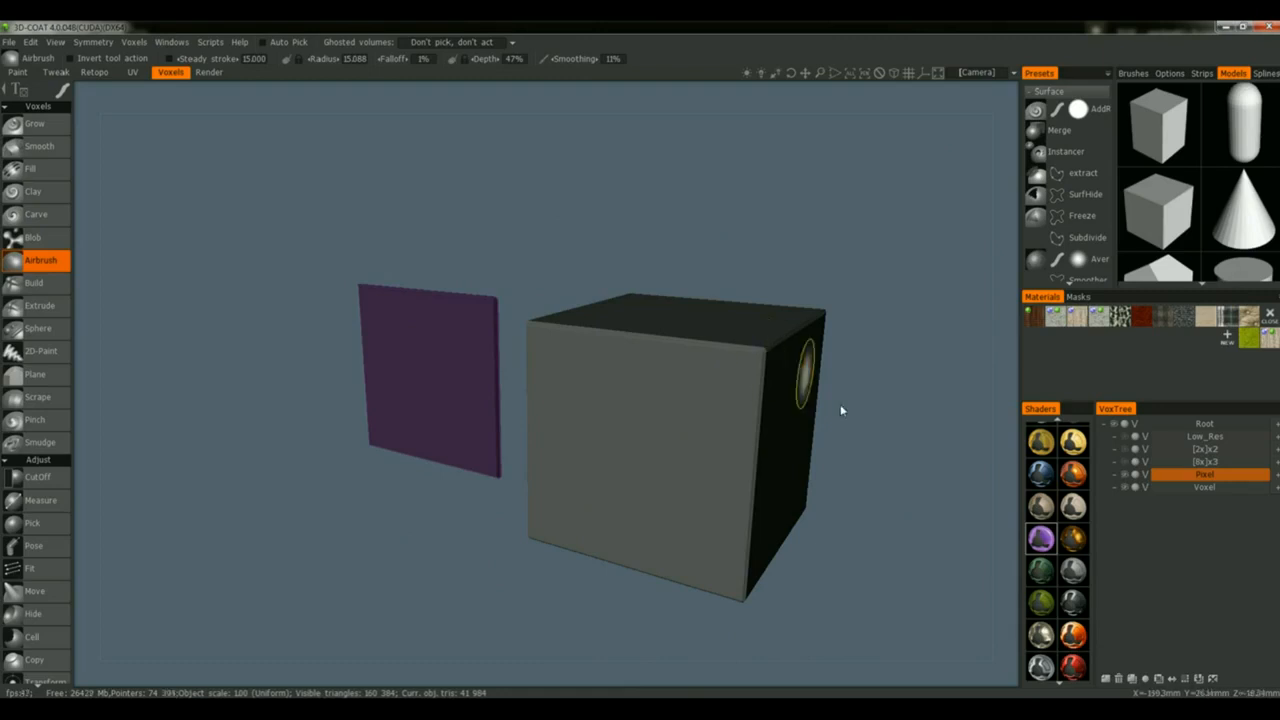
middle_click_drag(837, 428, 769, 438)
scroll(809, 442, "down", 2)
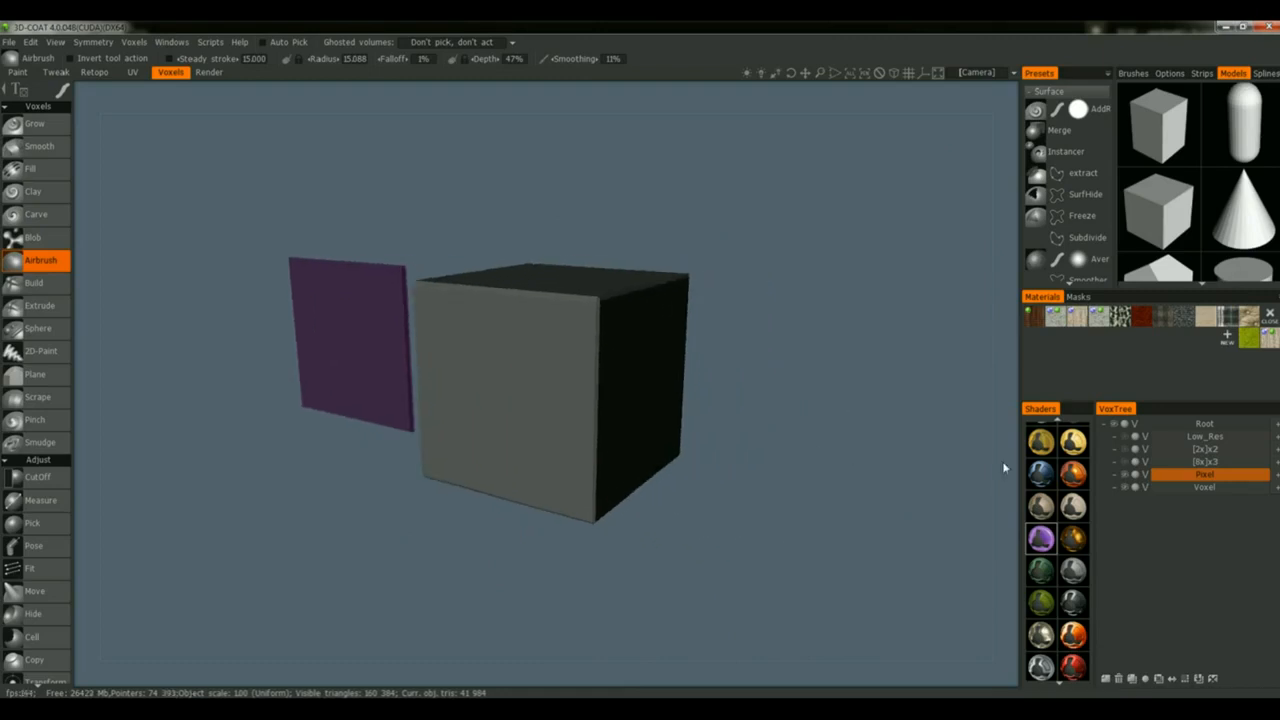
- Show the Low_Res volume next to the other two and make it the active volume
left_click(1121, 437)
middle_click_drag(905, 498, 792, 480)
scroll(792, 480, "down", 3)
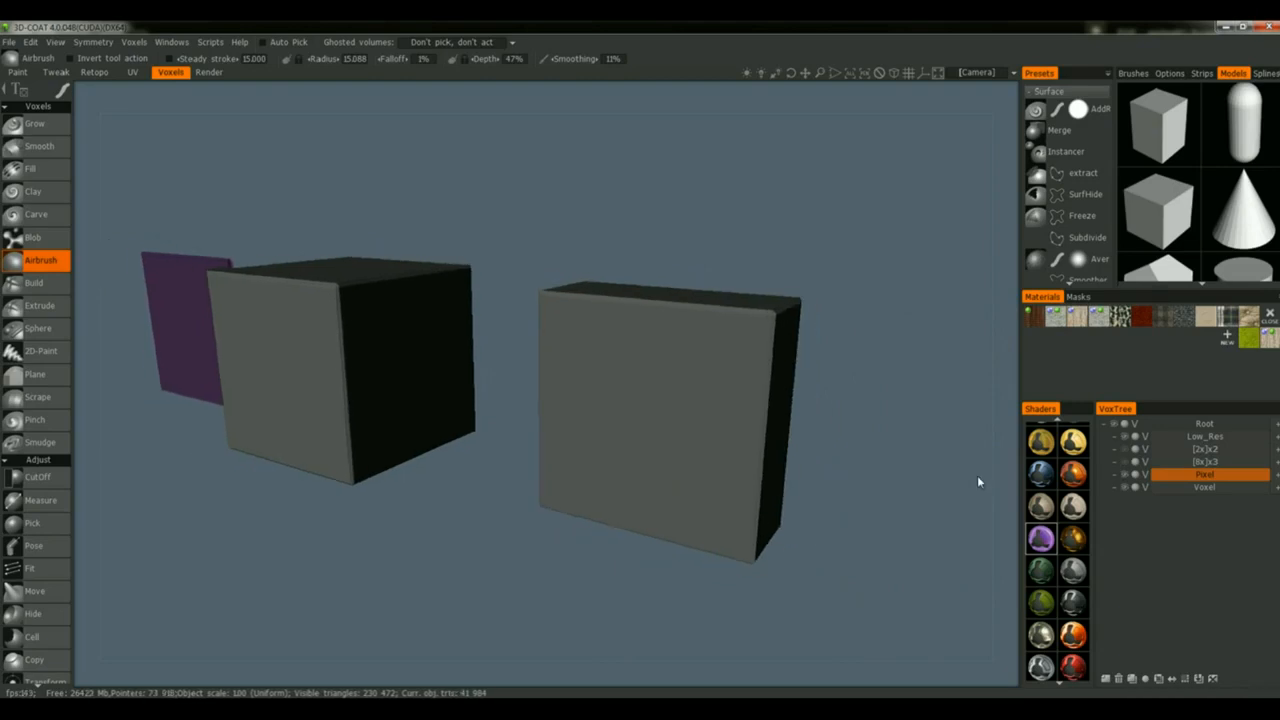
left_click(1205, 437)
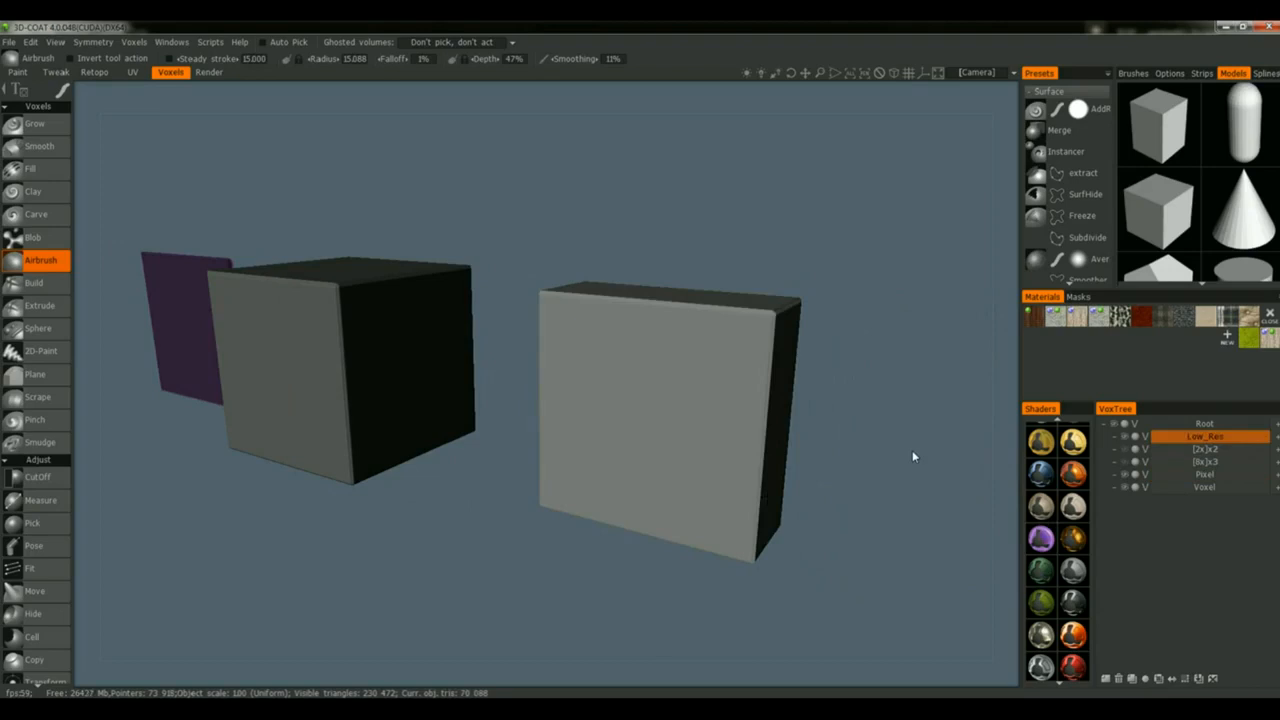
- Turn on the wireframe display, reduce the brush radius to about 1.9, and examine the Low_Res block's mesh up close
middle_click_drag(912, 451, 860, 460)
right_click_drag(860, 460, 874, 434)
left_click_drag(874, 434, 797, 435, "alt")
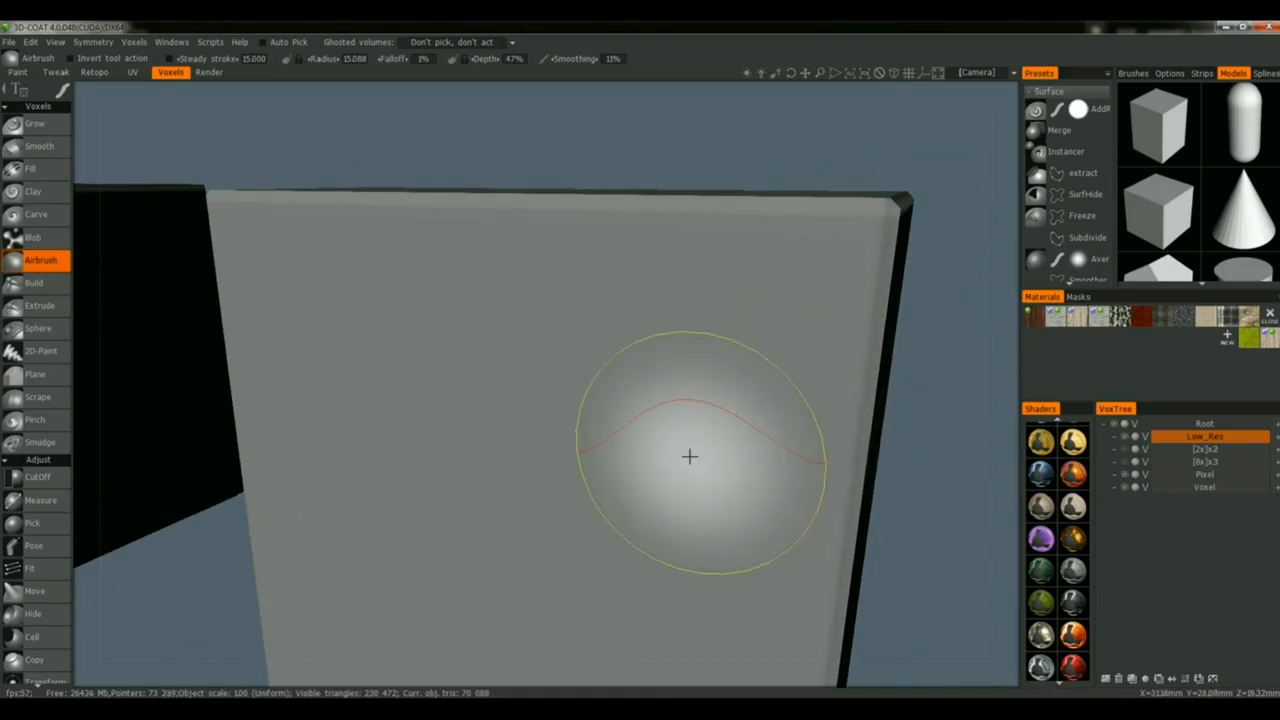
key("w")
right_click_drag(690, 456, 702, 456, "alt")
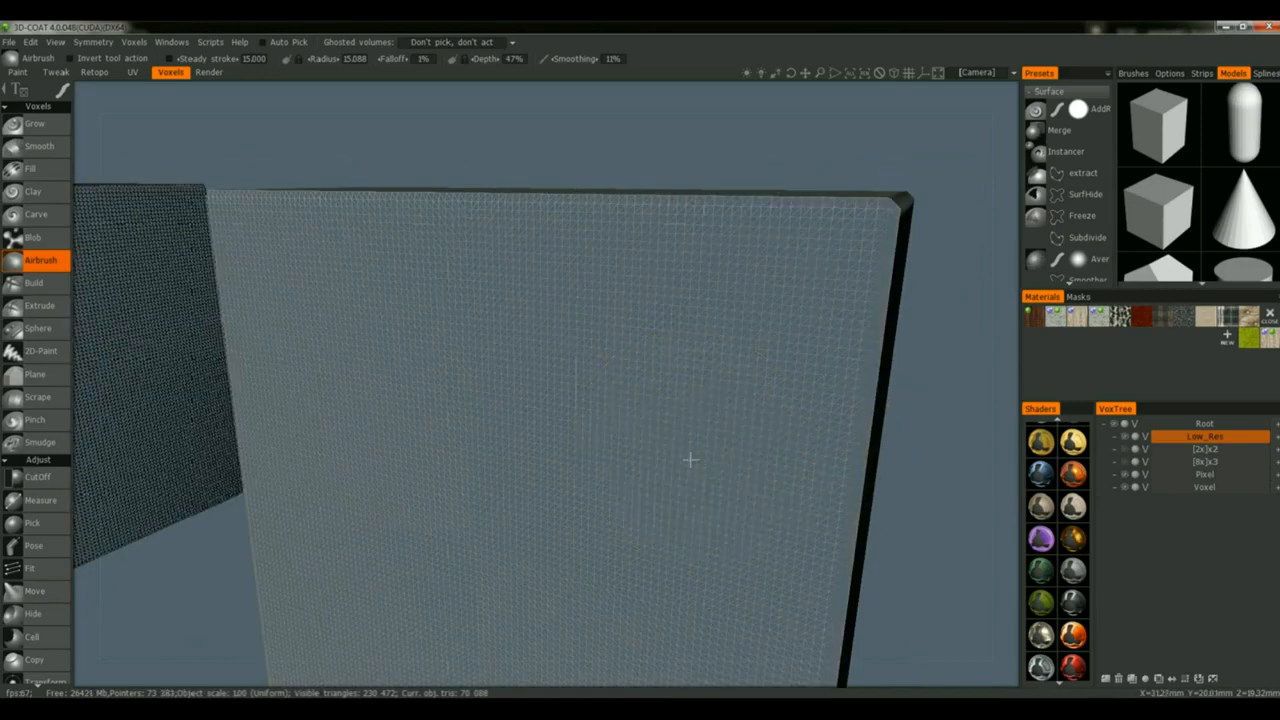
mouse_move(702, 456)
left_mouse_down("alt")
mouse_move(743, 457)
mouse_move(606, 466)
mouse_move(606, 477)
mouse_move(654, 431)
left_mouse_up("alt")
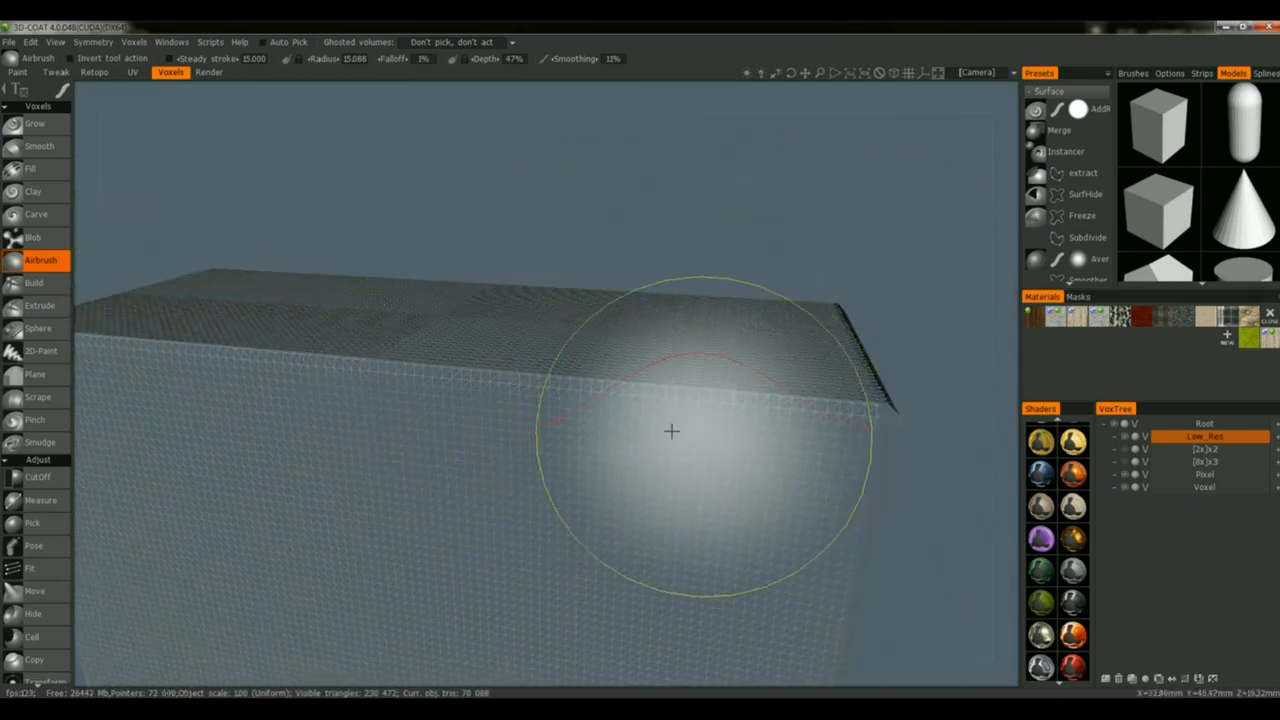
right_click_drag(648, 424, 507, 441)
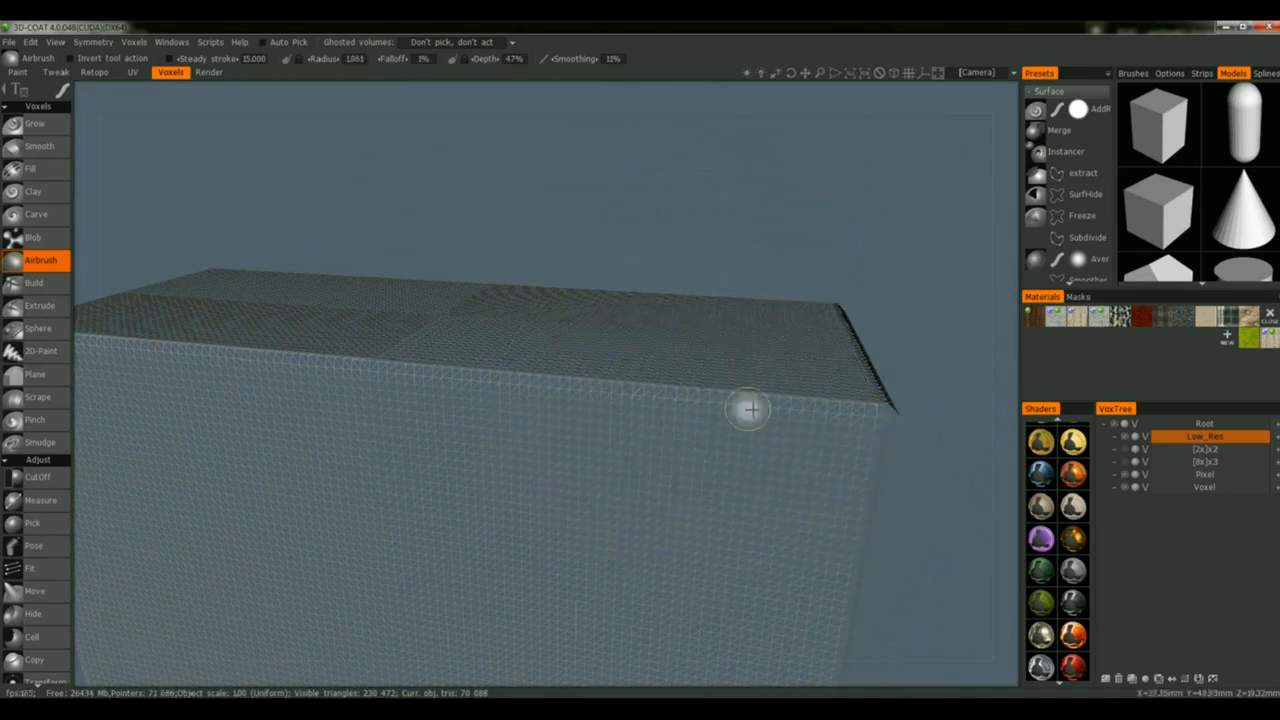
mouse_move(659, 450)
left_mouse_down("alt")
mouse_move(674, 449)
mouse_move(676, 431)
mouse_move(674, 443)
mouse_move(617, 449)
mouse_move(717, 451)
mouse_move(674, 337)
left_mouse_up("alt")
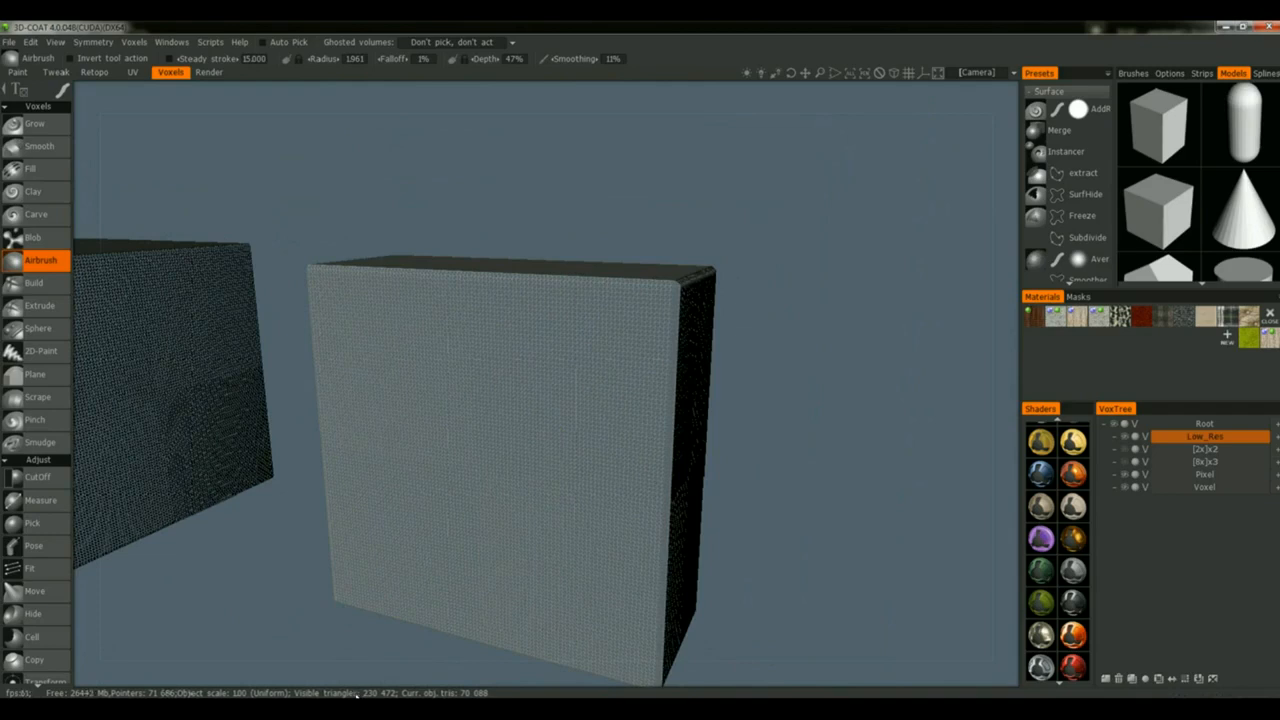
- Hide the Pixel and Voxel volumes, leaving only the Low_Res block displayed
left_click(1125, 477)
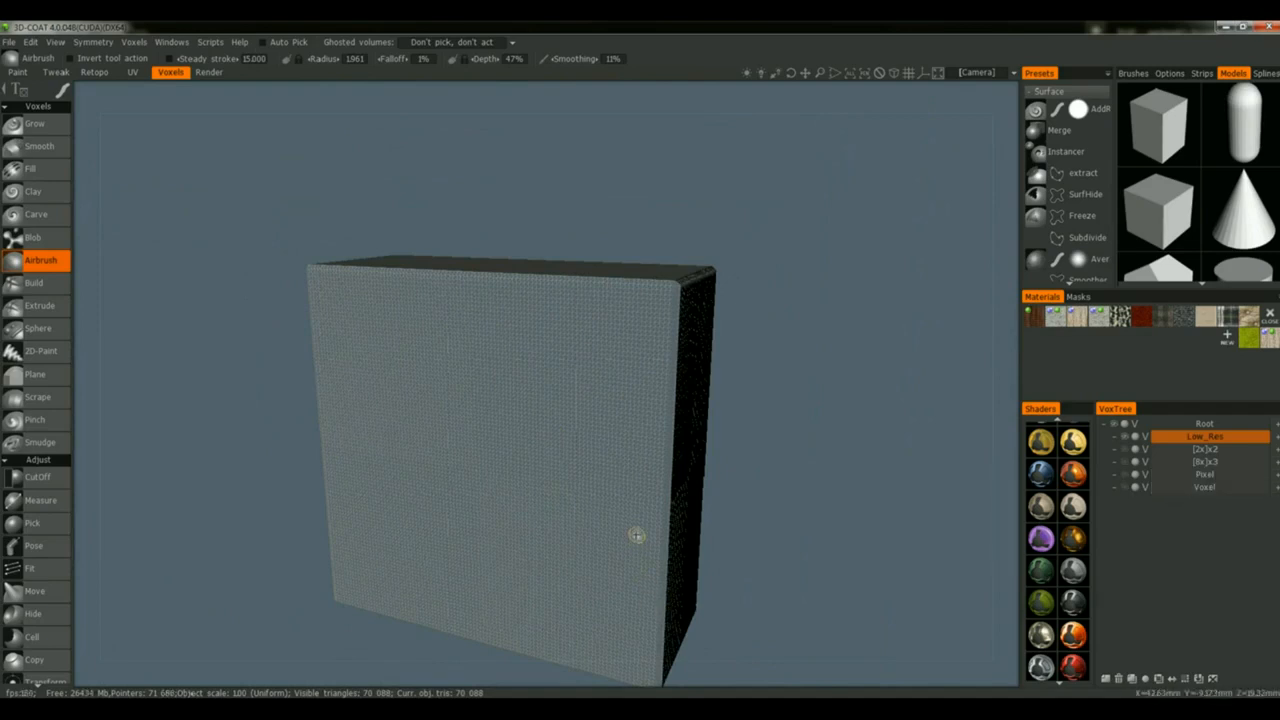
mouse_move(636, 535)
right_mouse_down("alt")
mouse_move(645, 548)
mouse_move(651, 534)
right_mouse_up("alt")
left_click_drag(634, 523, 597, 530, "alt")
mouse_move(590, 520)
left_mouse_down("alt")
mouse_move(586, 509)
mouse_move(600, 513)
left_mouse_up("alt")
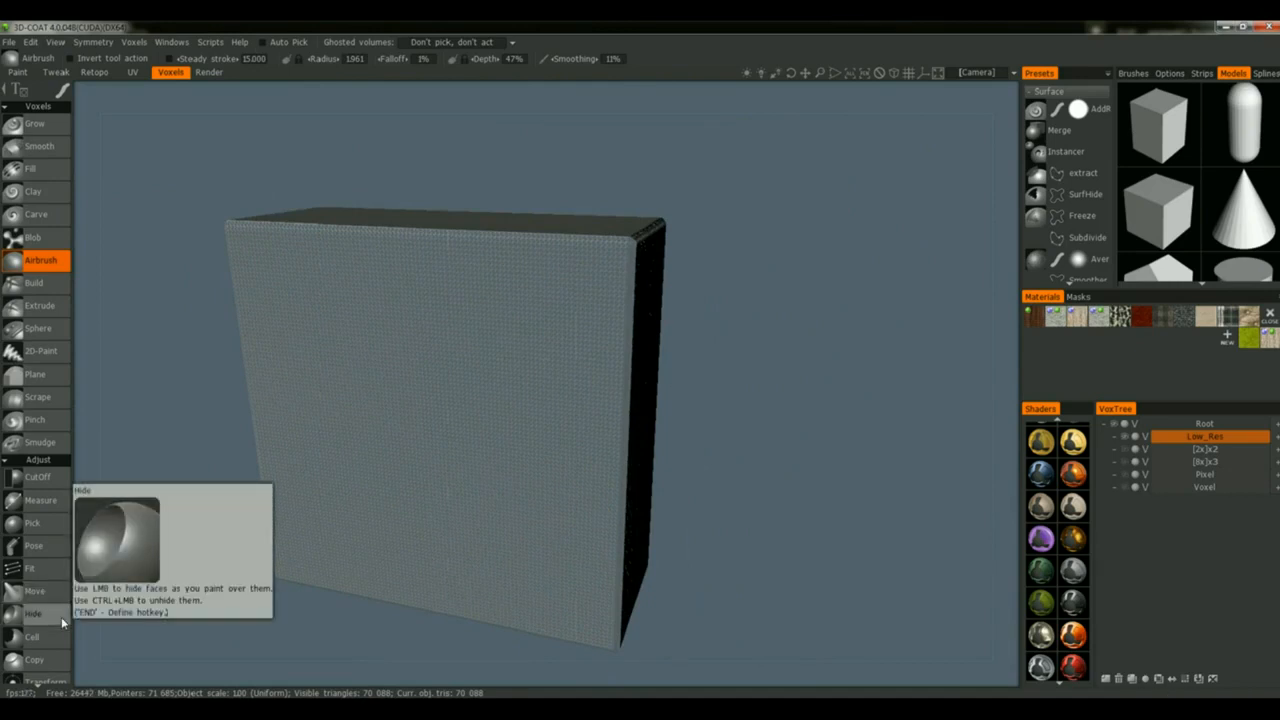
- Start a cube primitive and move it along X to about -0.31, centring it on the Low_Res block
scroll(40, 640, "down", 5)
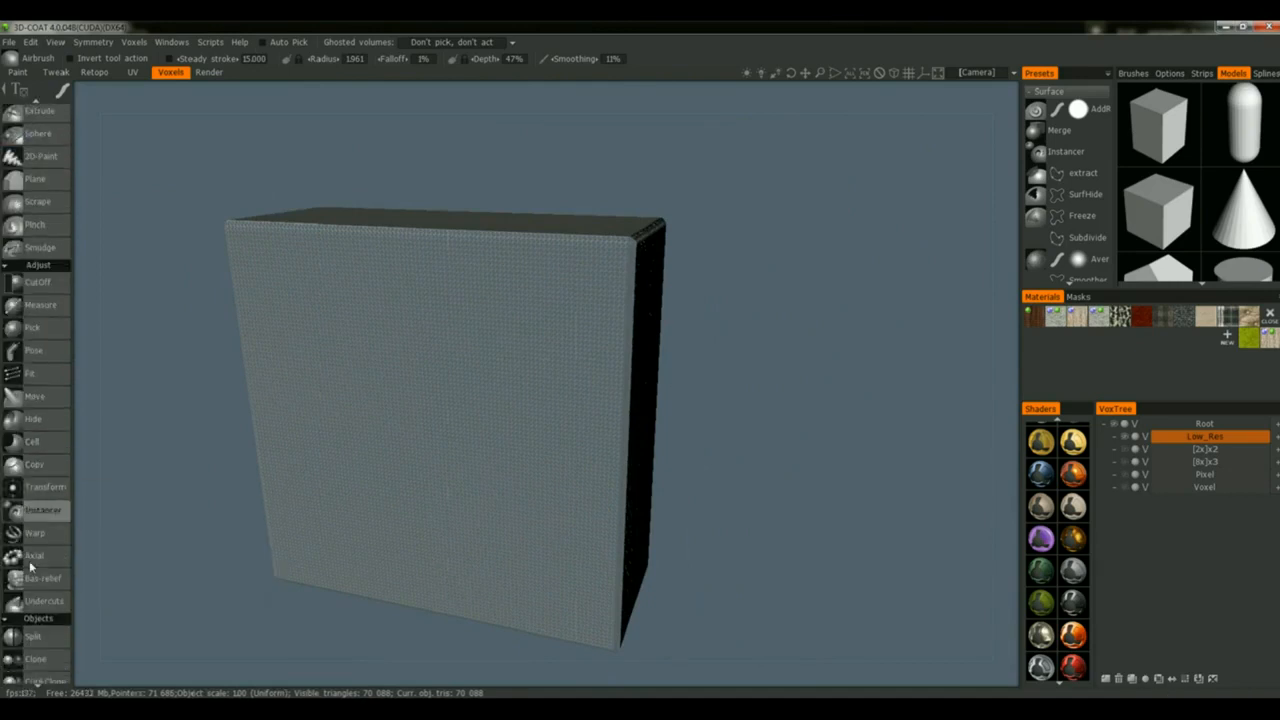
scroll(35, 650, "down", 5)
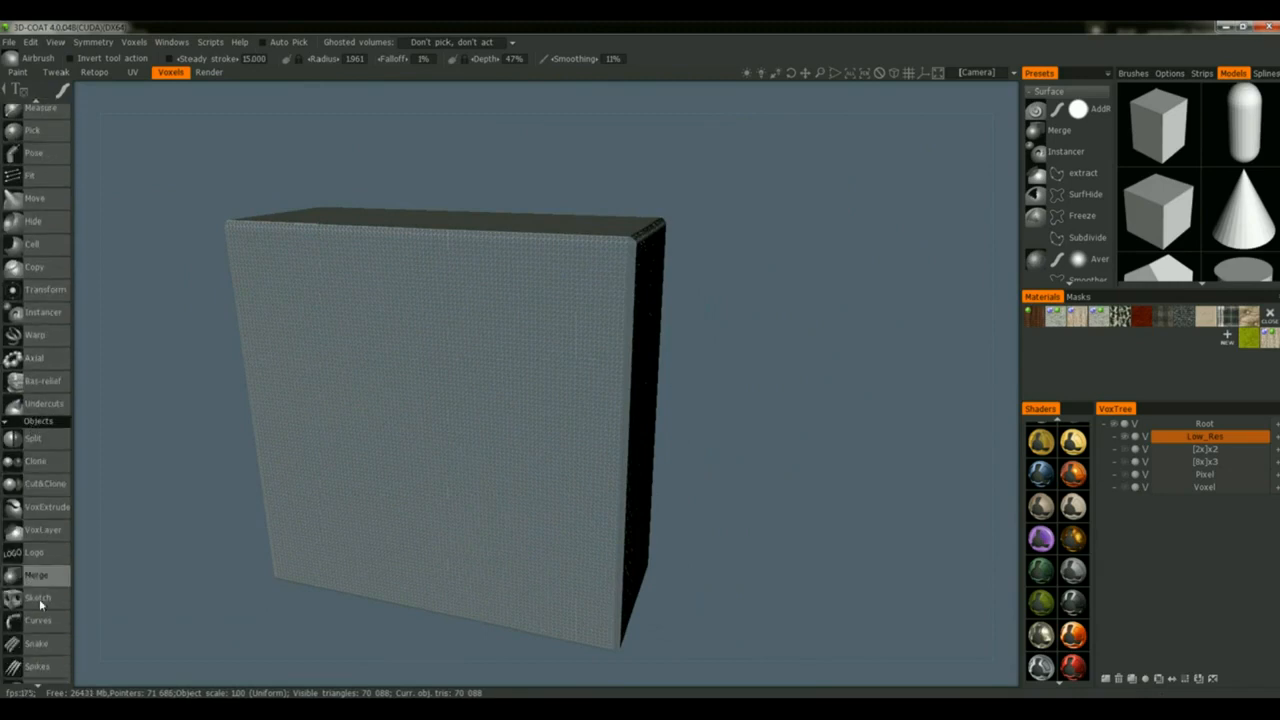
scroll(42, 631, "down", 4)
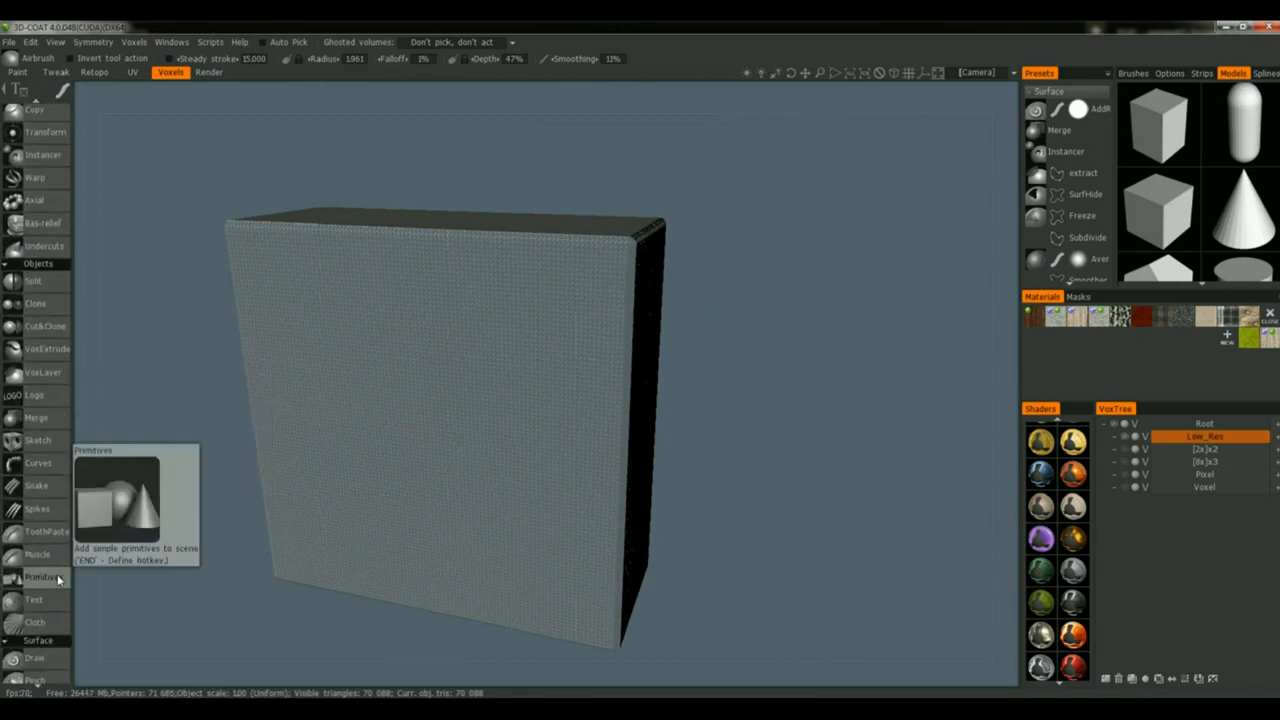
left_click(57, 577)
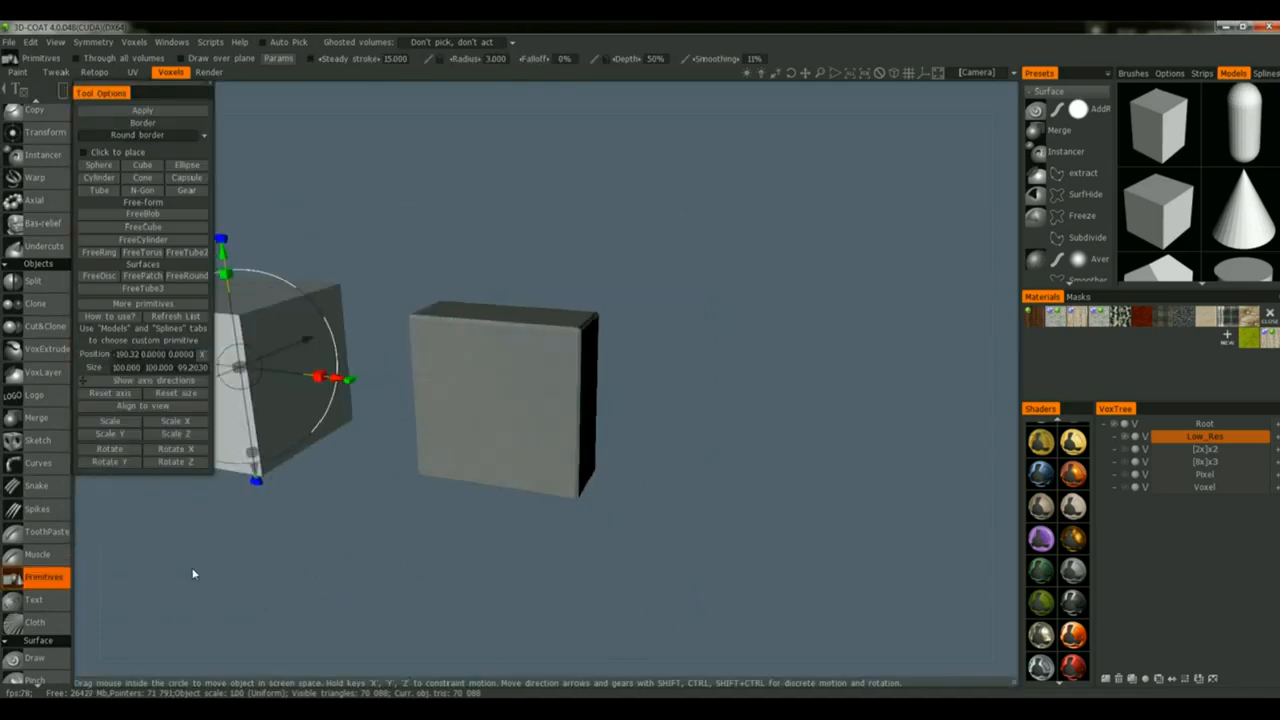
left_click_drag(336, 381, 634, 418)
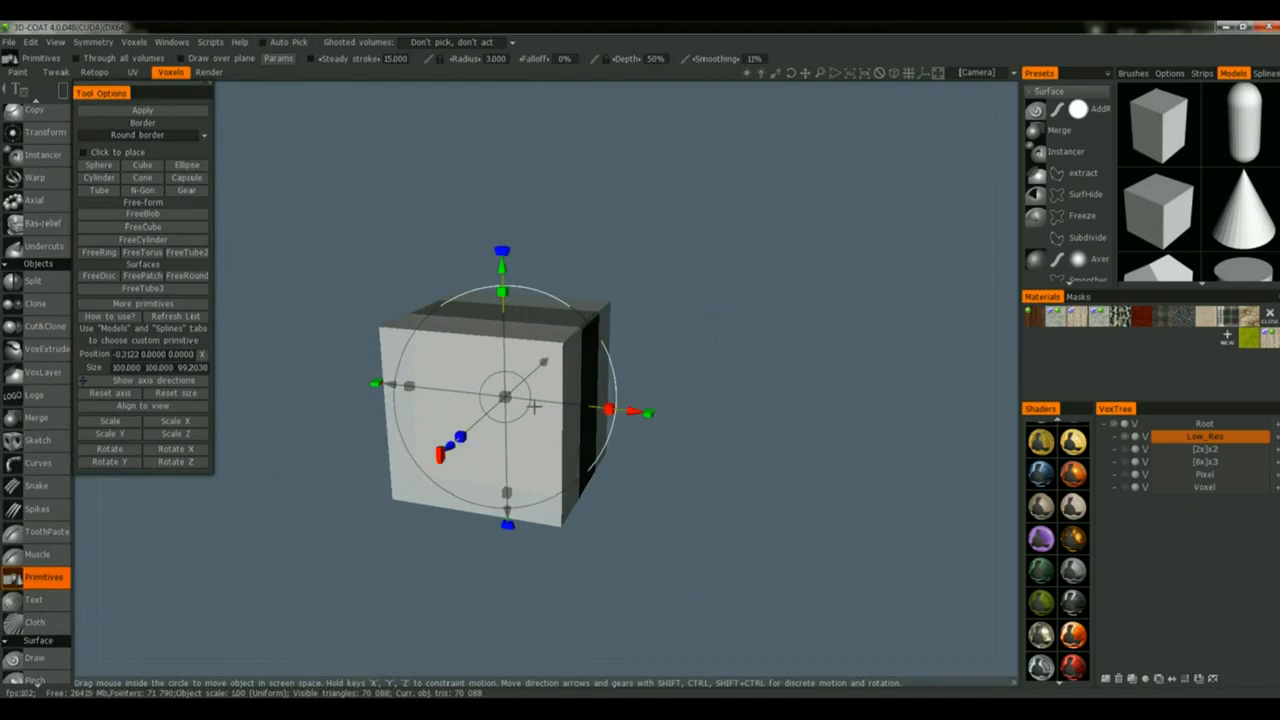
- Scale the cube primitive to about 30.1 × 30.1 × 71.5 and subtract it from the Low_Res block to cut a square hole
left_click_drag(507, 398, 474, 427)
left_click_drag(610, 463, 675, 456)
scroll(602, 489, "down", 2)
scroll(618, 470, "up", 6)
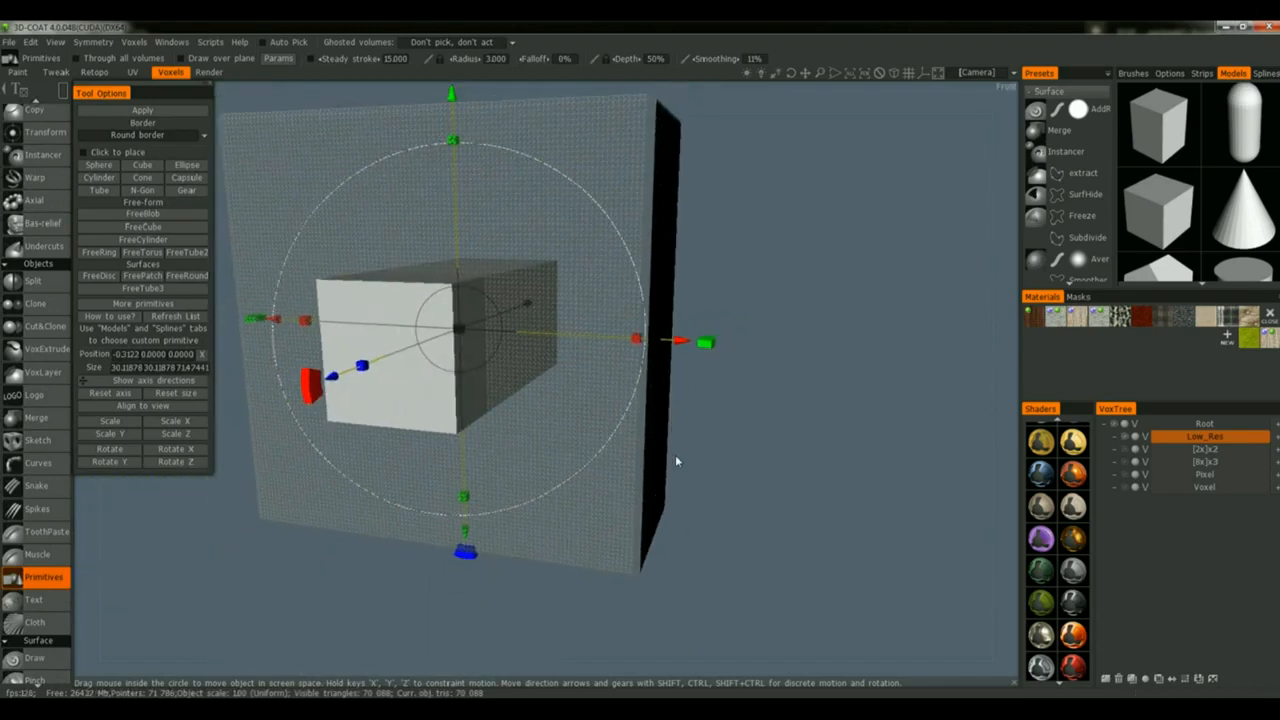
scroll(22, 498, "up", 5)
scroll(22, 498, "up", 4)
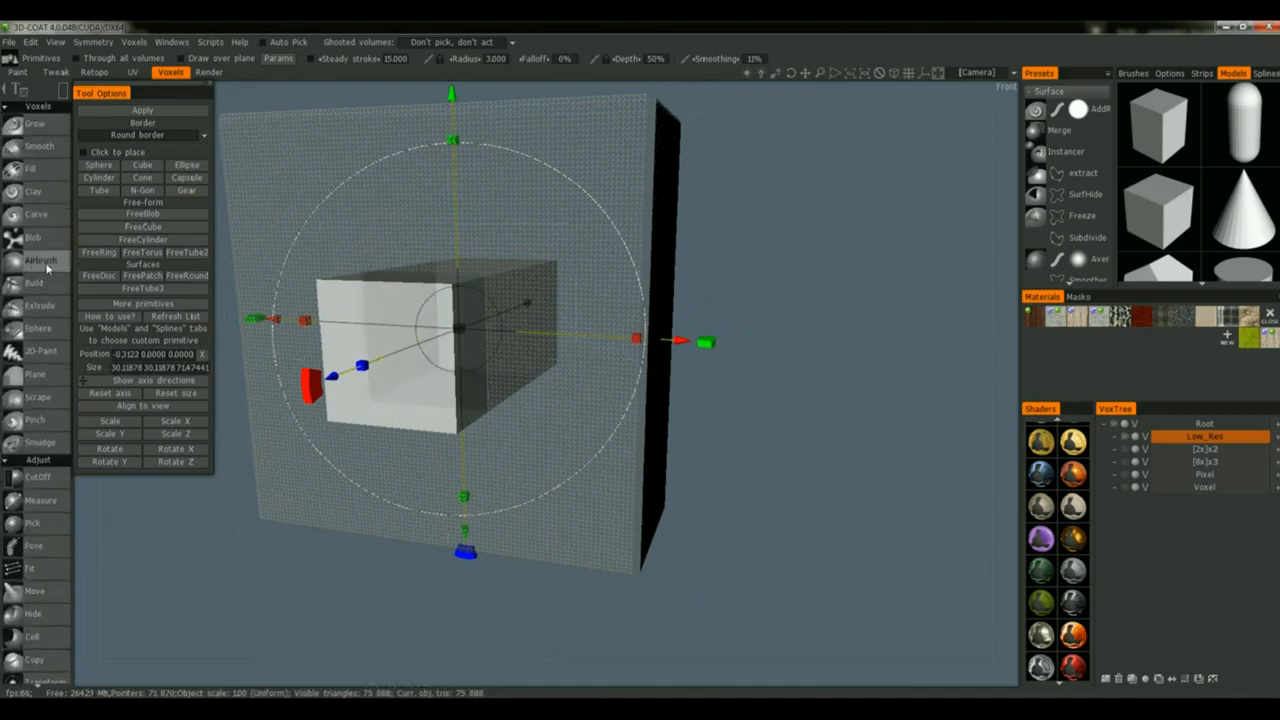
- Switch back to the Airbrush tool and inspect the wireframe around and inside the square hole
left_click(46, 268)
scroll(429, 374, "down", 3)
scroll(439, 360, "up", 6)
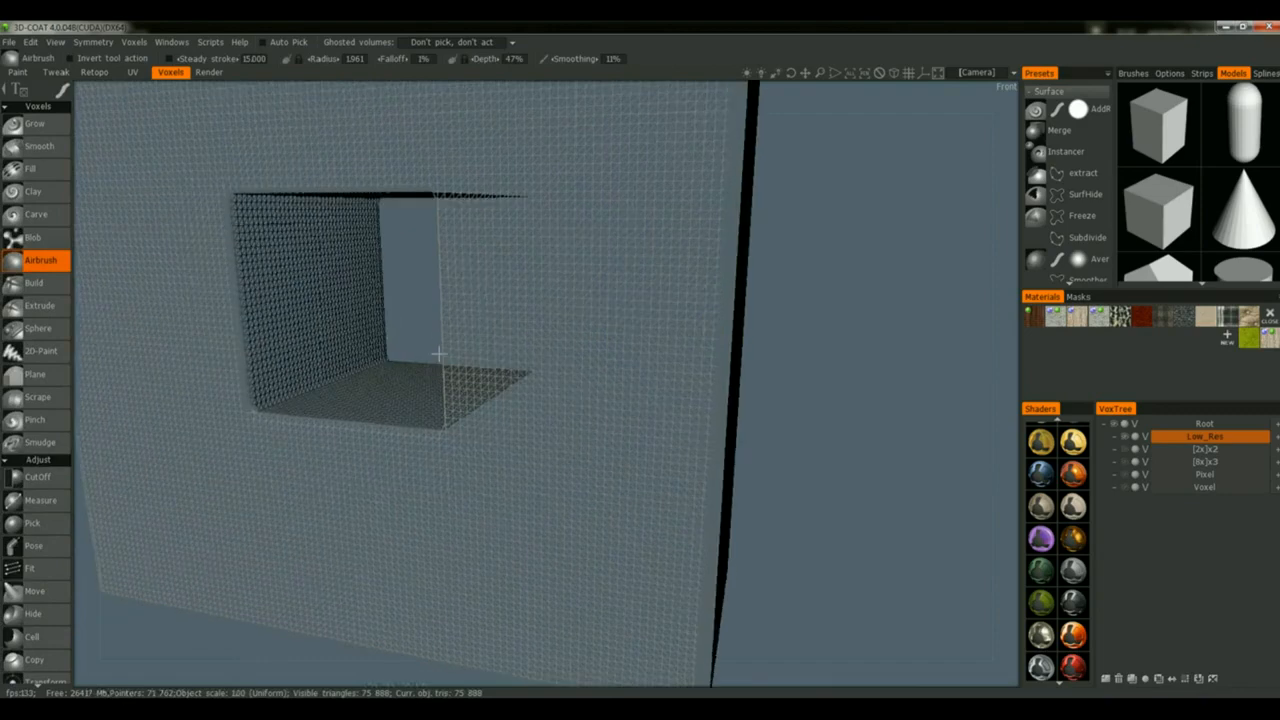
scroll(437, 349, "up", 3)
left_click_drag(434, 343, 561, 384, "alt")
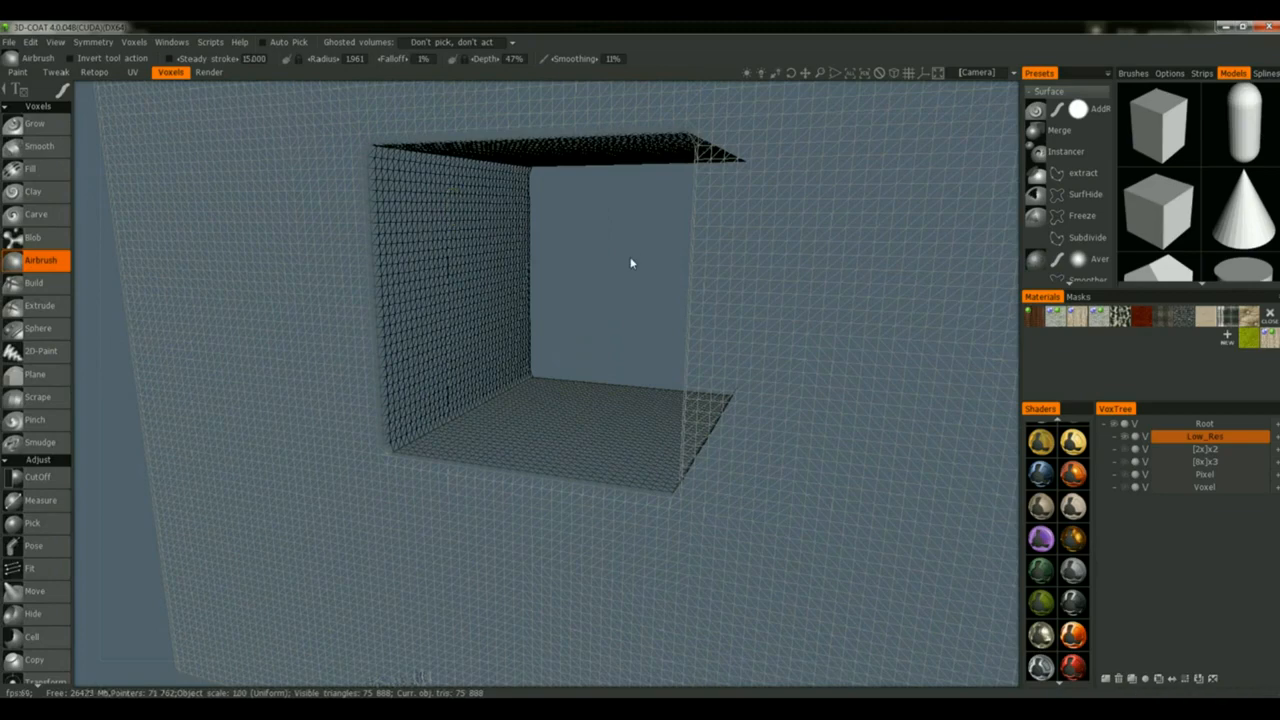
scroll(634, 266, "down", 5)
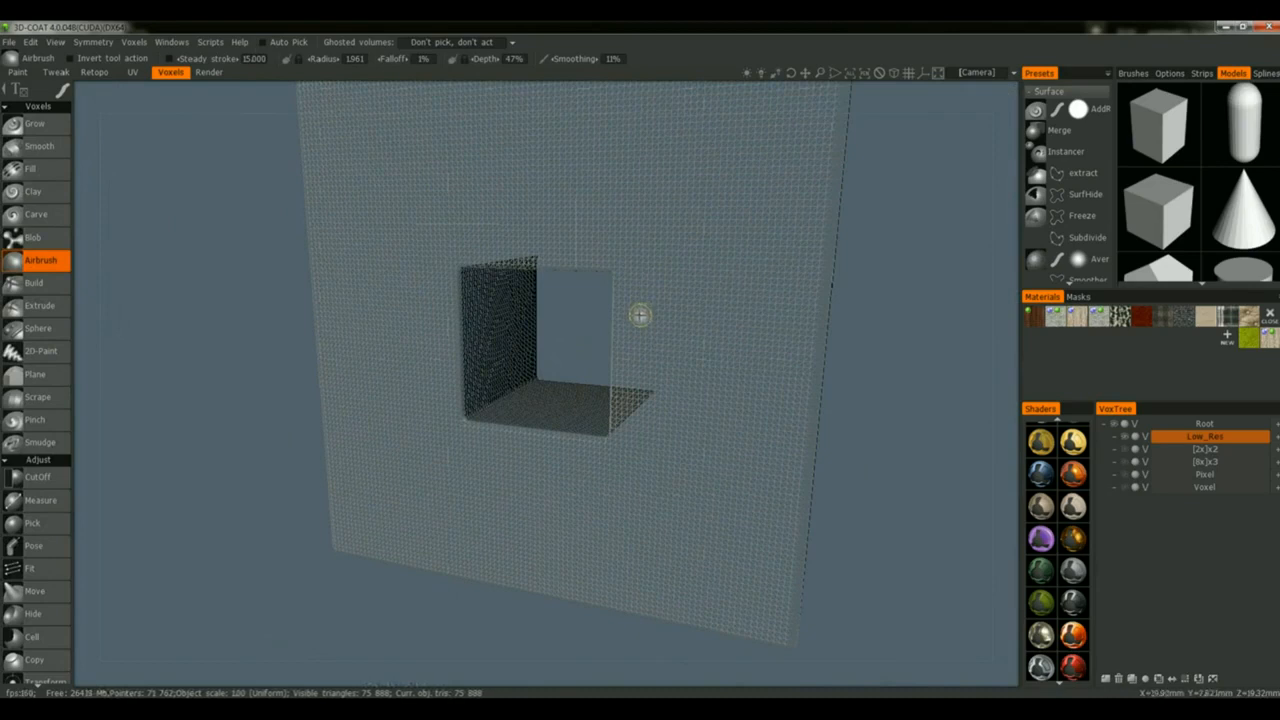
- Turn off the wireframe and view the shaded Low_Res block with its hole
key("w")
left_click_drag(600, 326, 578, 373)
scroll(596, 344, "down", 3)
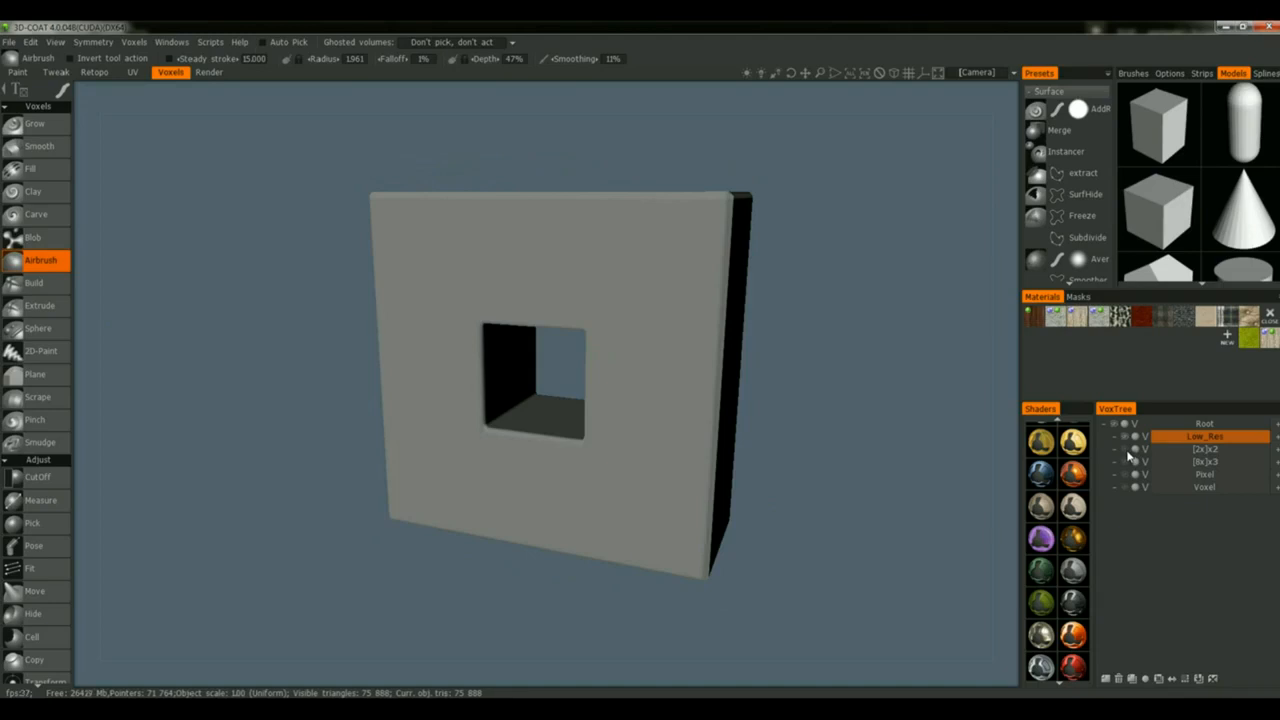
- Turn the wireframe back on and examine the mesh density across the whole Low_Res block
key("w")
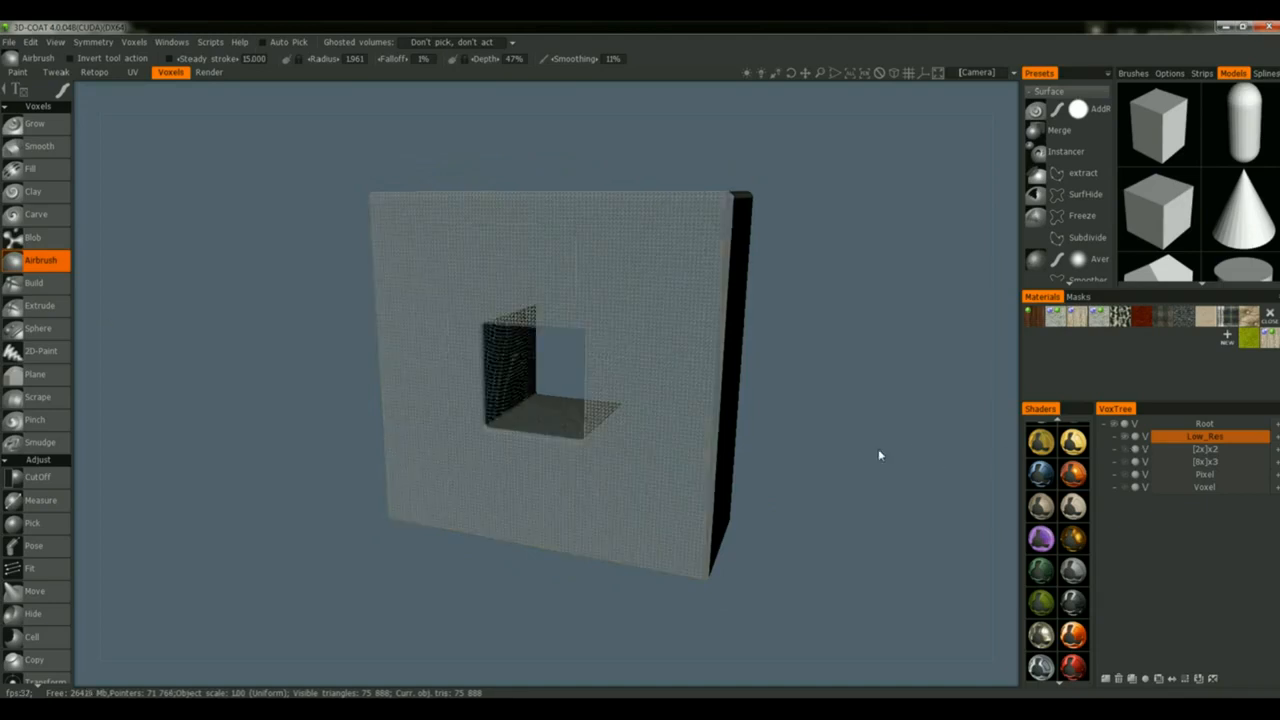
scroll(867, 456, "down", 3)
scroll(870, 448, "up", 4)
scroll(865, 445, "up", 2)
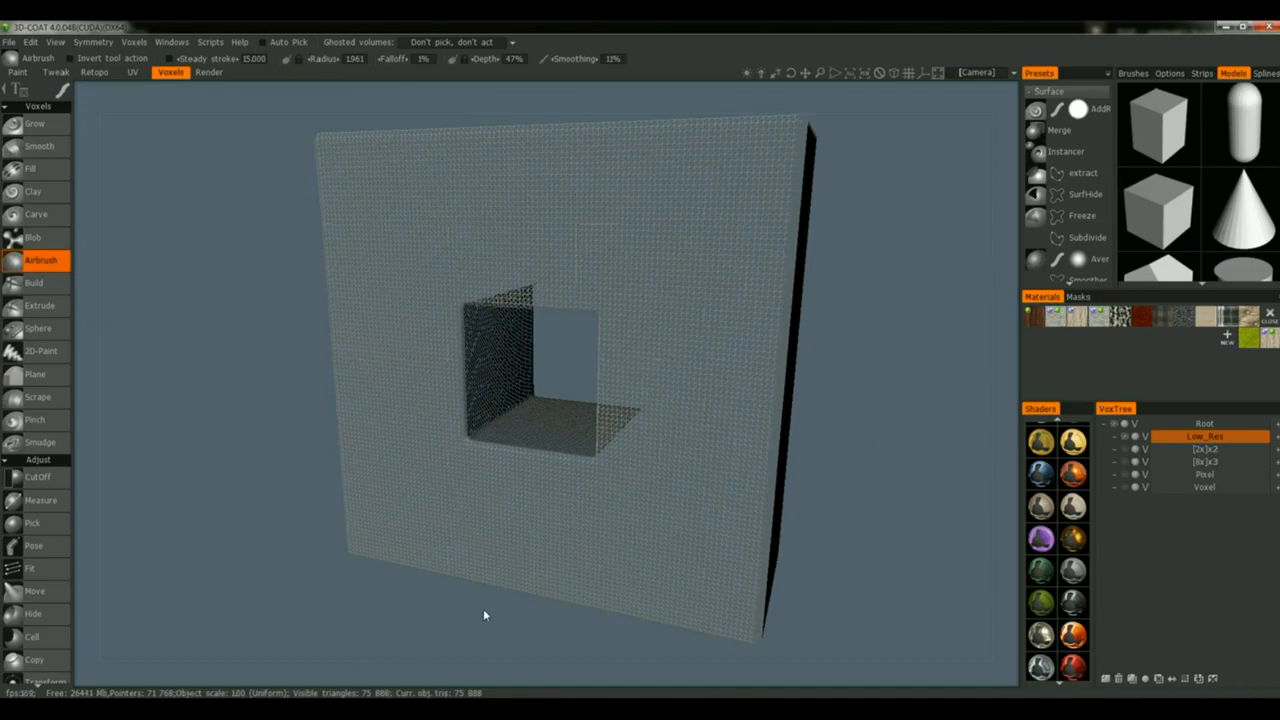
scroll(482, 618, "down", 2)
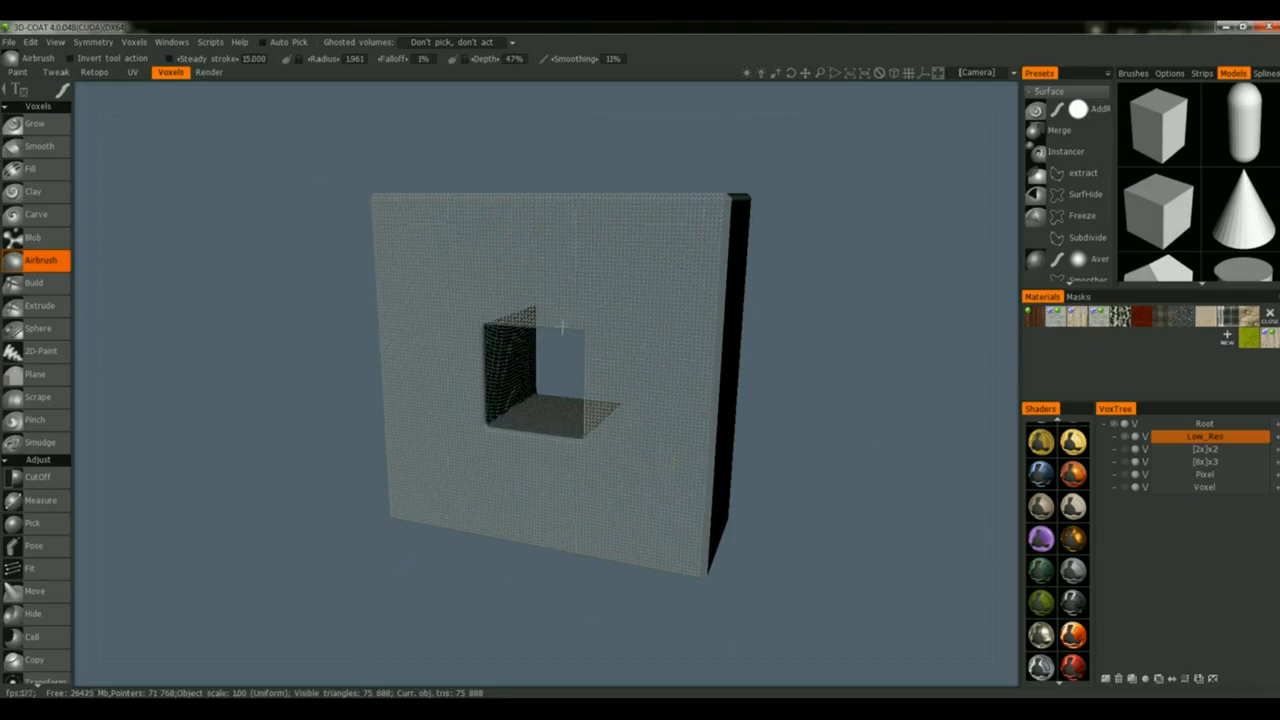
middle_click_drag(583, 440, 528, 444, "alt")
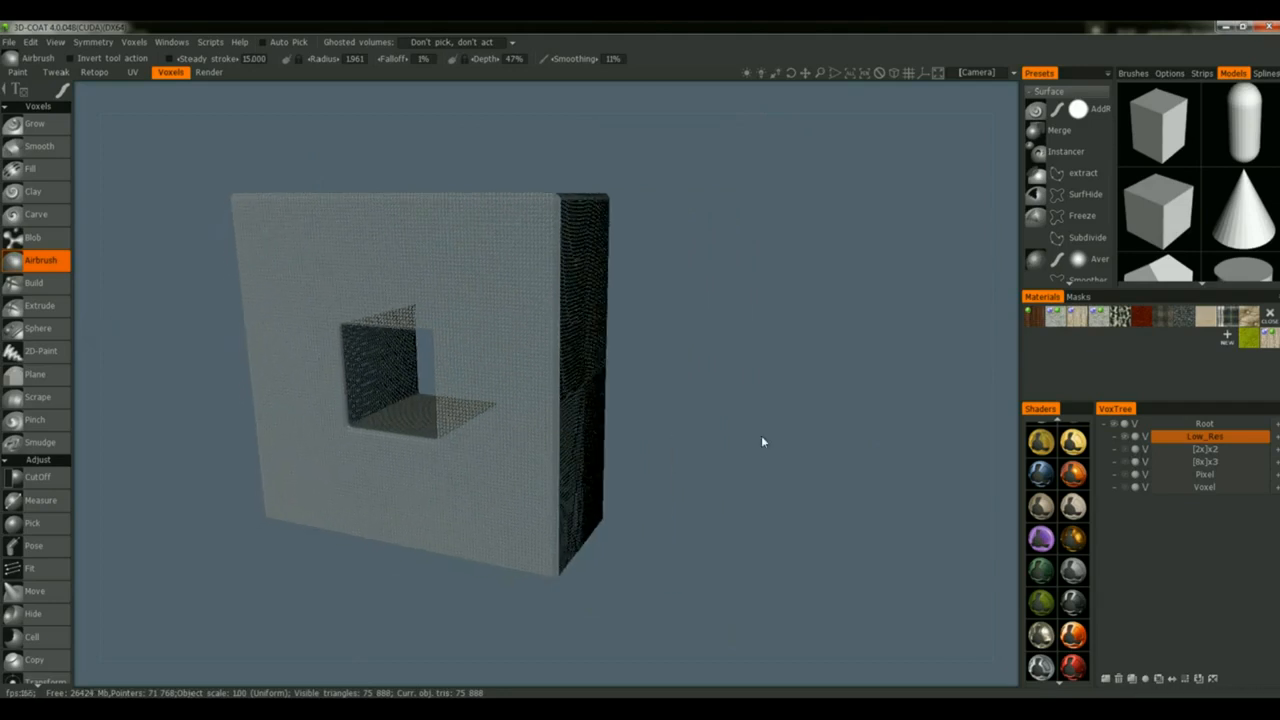
left_click_drag(762, 437, 758, 429)
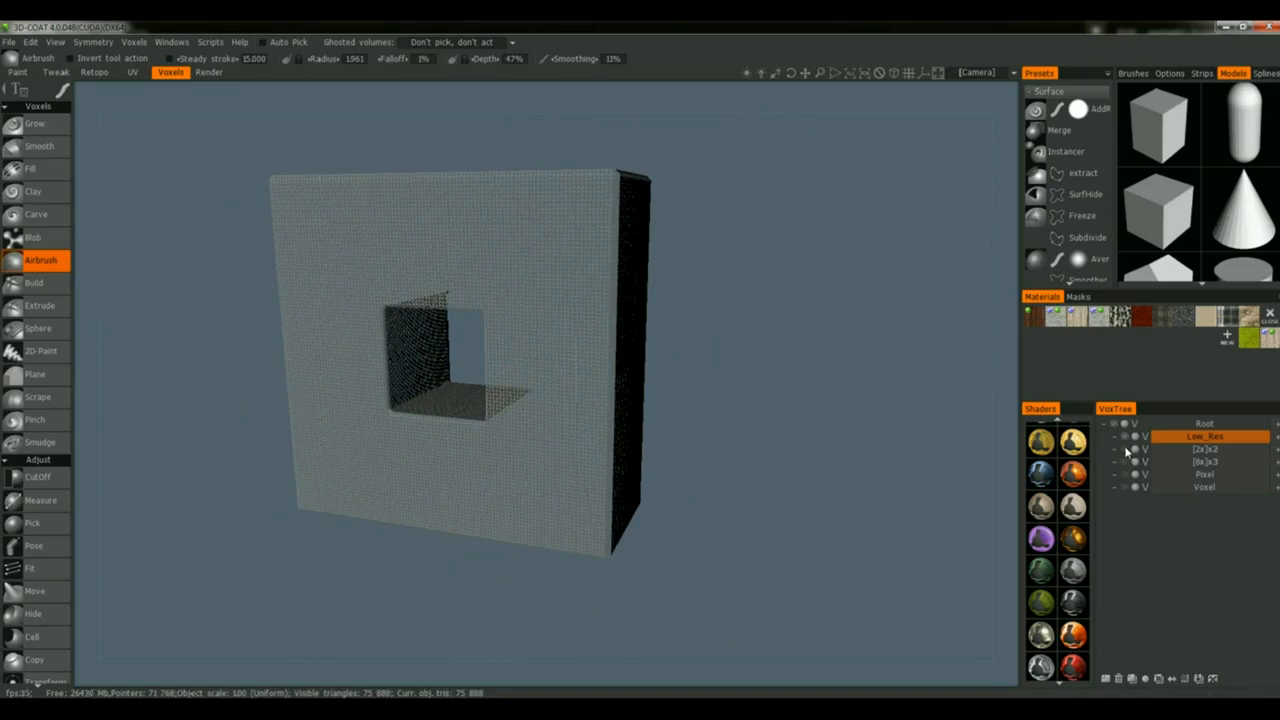
- Select the [2x]x2 volume and make it visible beside the Low_Res block
left_click(1168, 450)
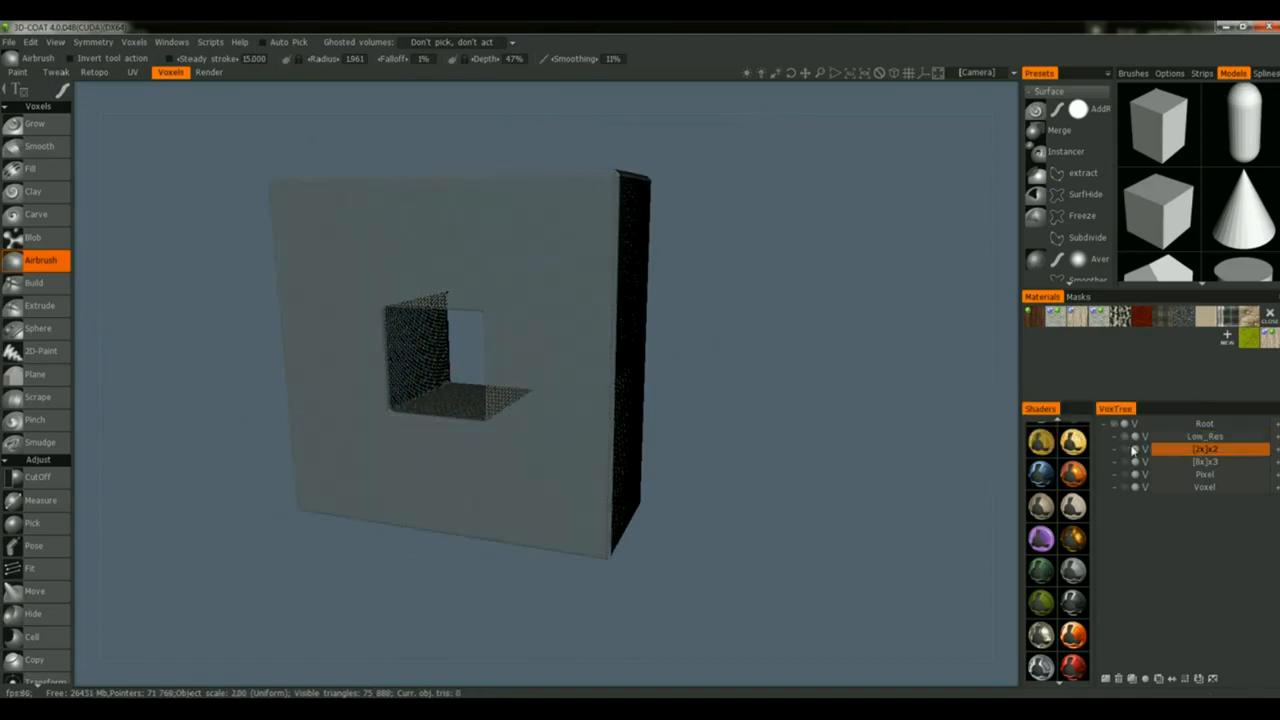
left_click(1126, 449)
middle_click_drag(980, 461, 835, 472)
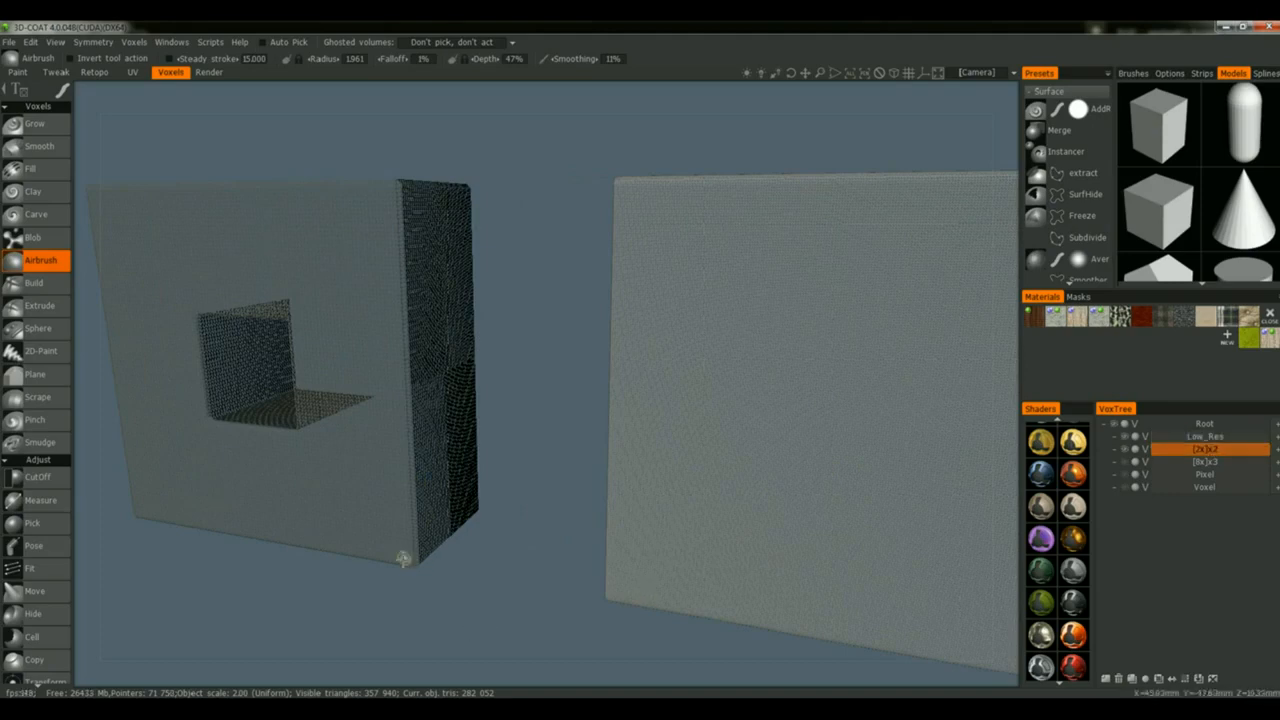
- Compare the wireframe density of the [2x]x2 block with that of the Low_Res block, close up and from a distance
left_click_drag(561, 556, 499, 538)
middle_click_drag(499, 538, 420, 514)
scroll(553, 538, "down", 2)
scroll(553, 538, "up", 1)
middle_click_drag(553, 538, 621, 537)
scroll(613, 531, "up", 4)
scroll(623, 526, "up", 5)
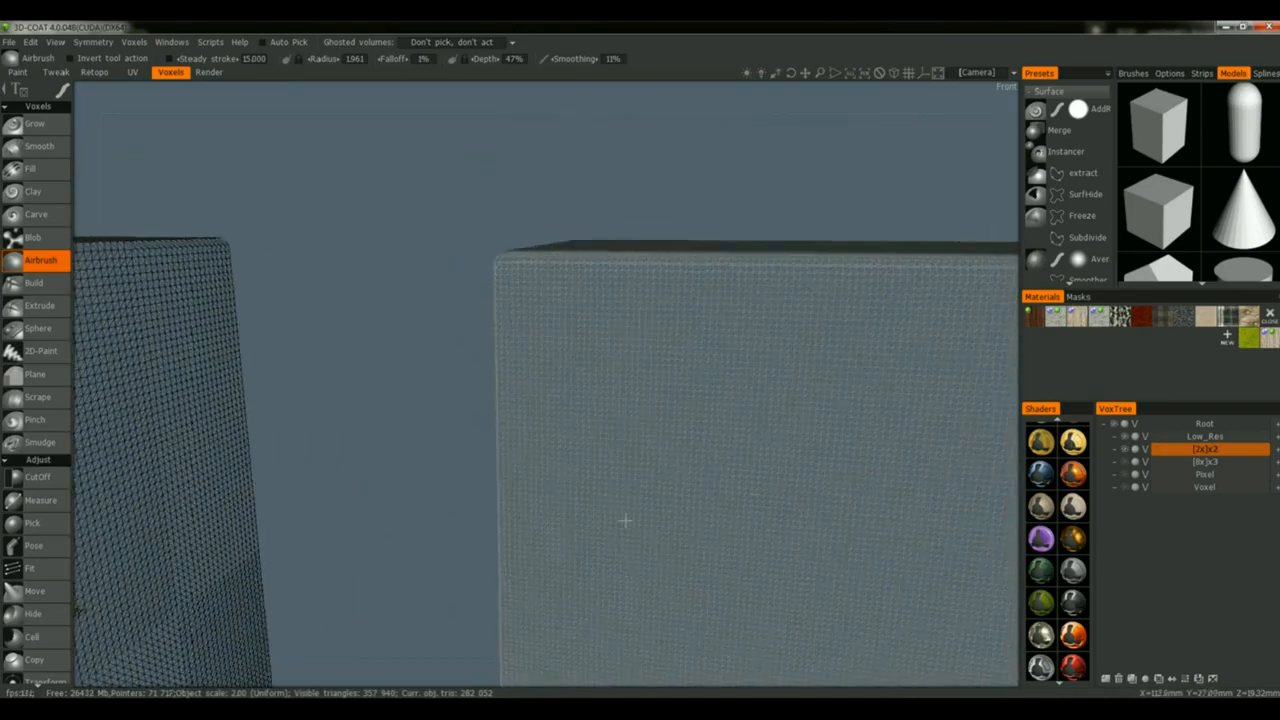
scroll(628, 520, "down", 2)
right_click_drag(627, 526, 627, 554, "alt")
left_click_drag(636, 547, 645, 521, "alt")
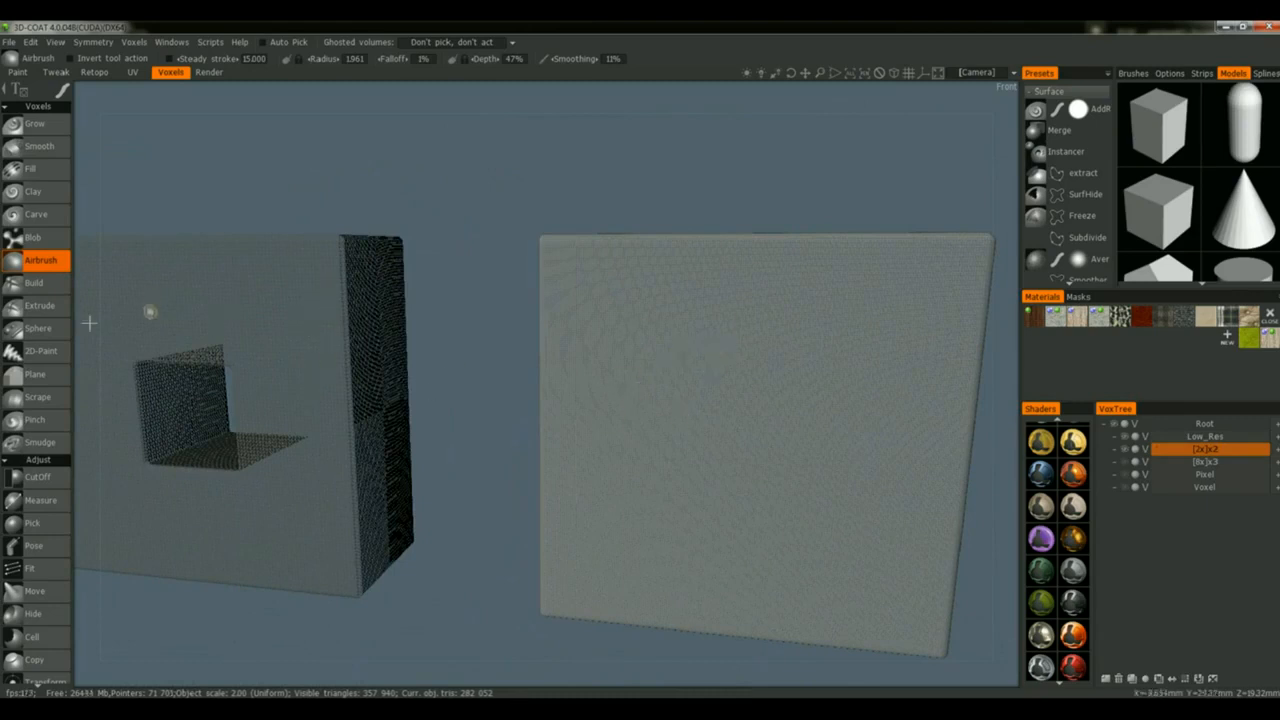
- Place the cube primitive at X 153.59, subtract it from the [2x]x2 block to cut a square hole, and return to Airbrush
scroll(60, 420, "down", 5)
scroll(66, 410, "down", 3)
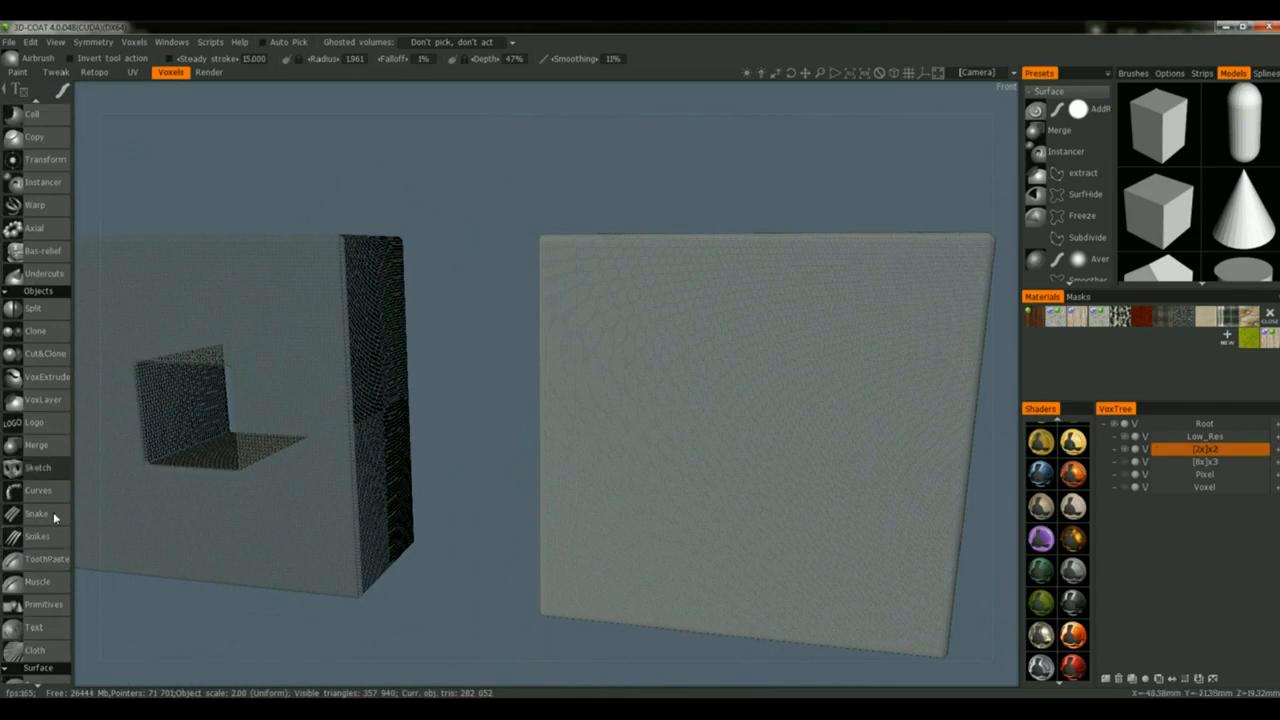
left_click(50, 604)
left_click_drag(398, 410, 988, 443)
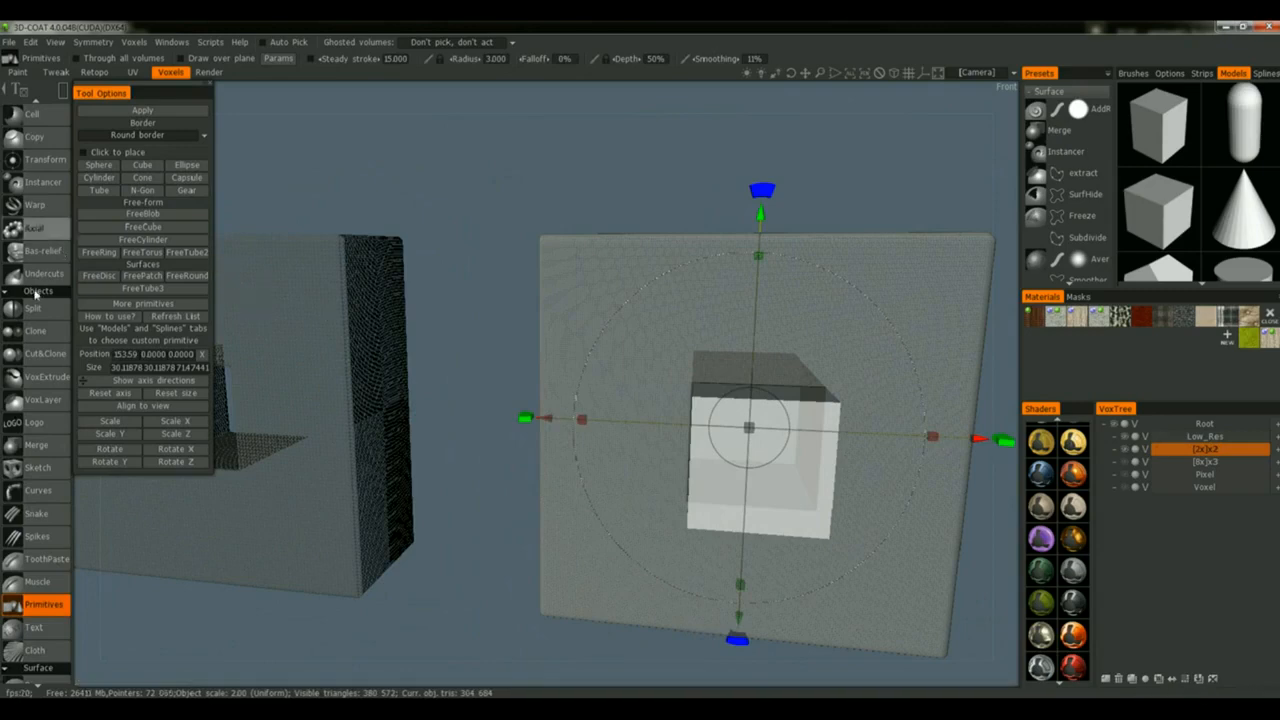
scroll(36, 292, "up", 5)
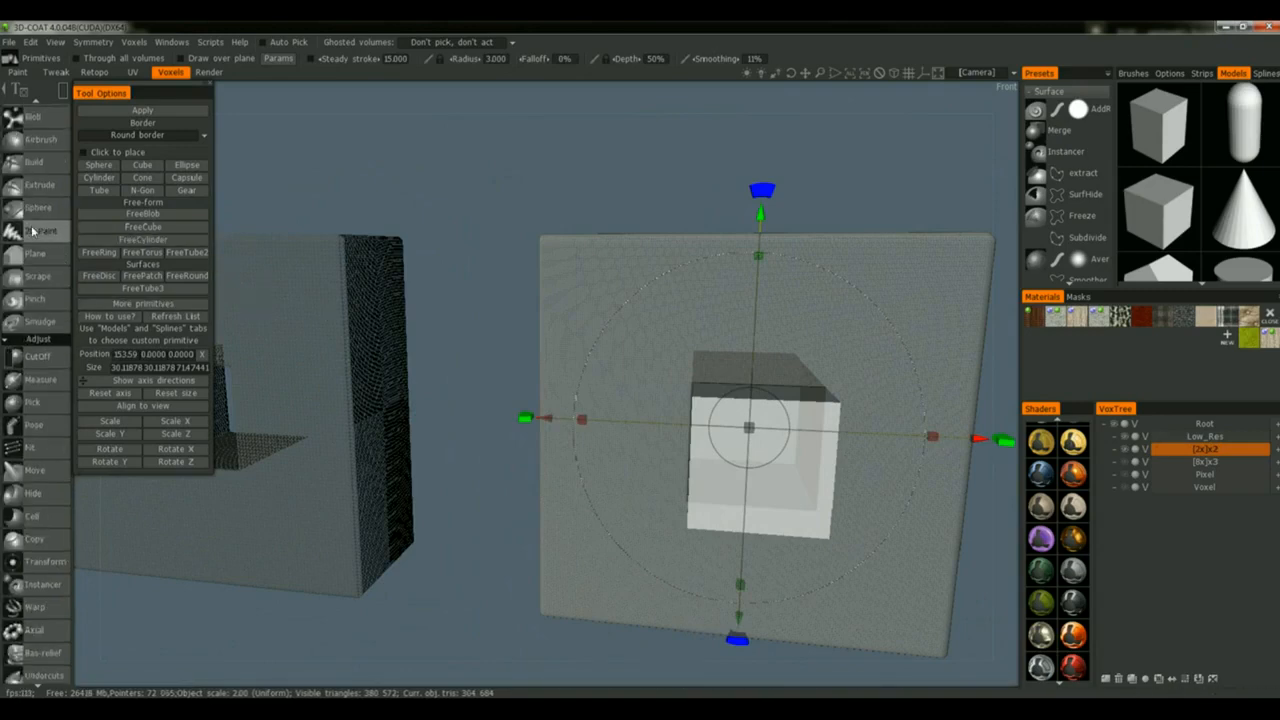
left_click(33, 230)
left_click(40, 139)
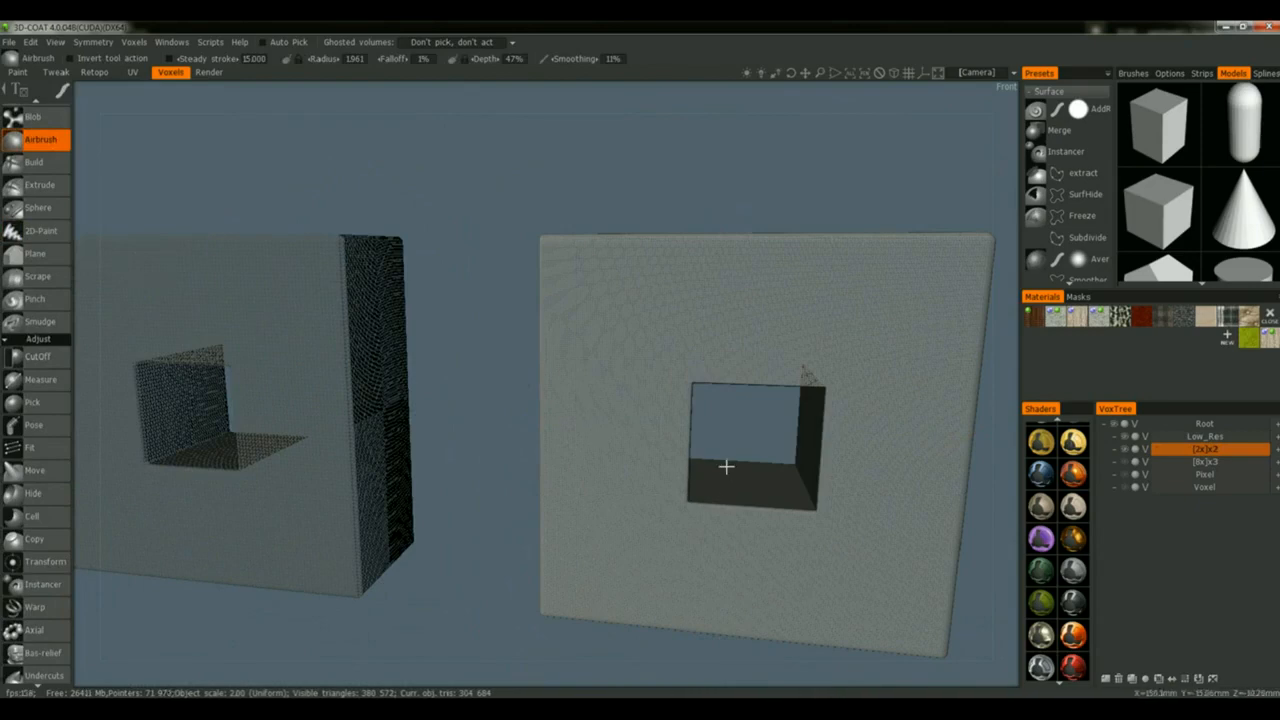
- Compare the shaded hole edges and corners of the Low_Res and [2x]x2 blocks
left_click_drag(726, 467, 712, 464, "alt")
left_click_drag(594, 460, 503, 463, "alt")
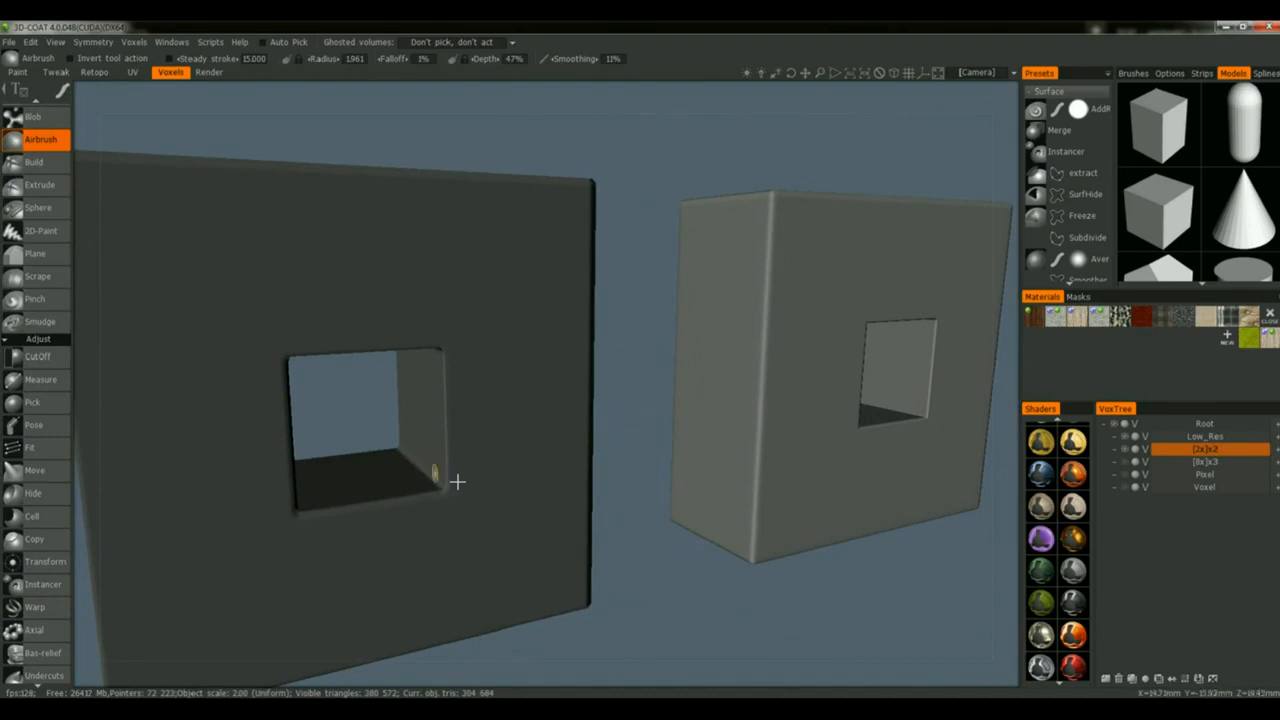
left_click_drag(520, 501, 622, 460, "alt")
mouse_move(686, 493)
left_mouse_down("alt")
mouse_move(631, 472)
mouse_move(683, 478)
left_mouse_up("alt")
right_click_drag(683, 478, 688, 437, "alt")
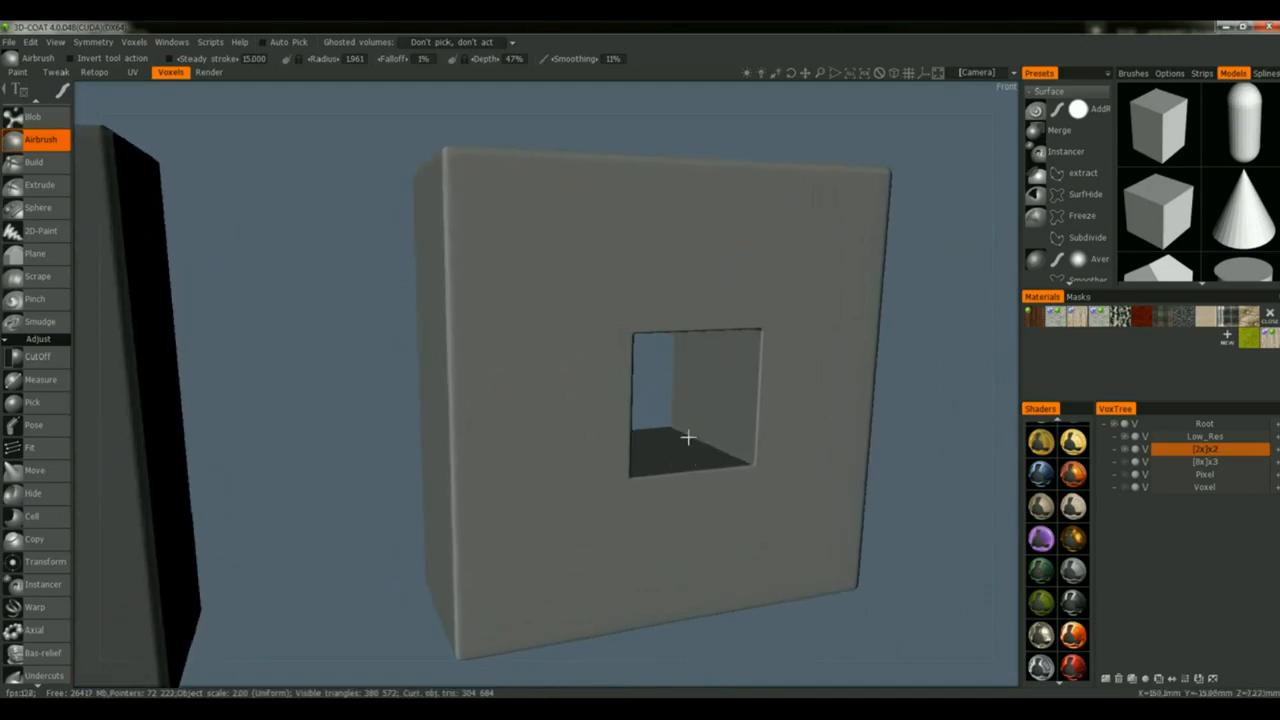
left_click_drag(720, 466, 678, 507, "alt")
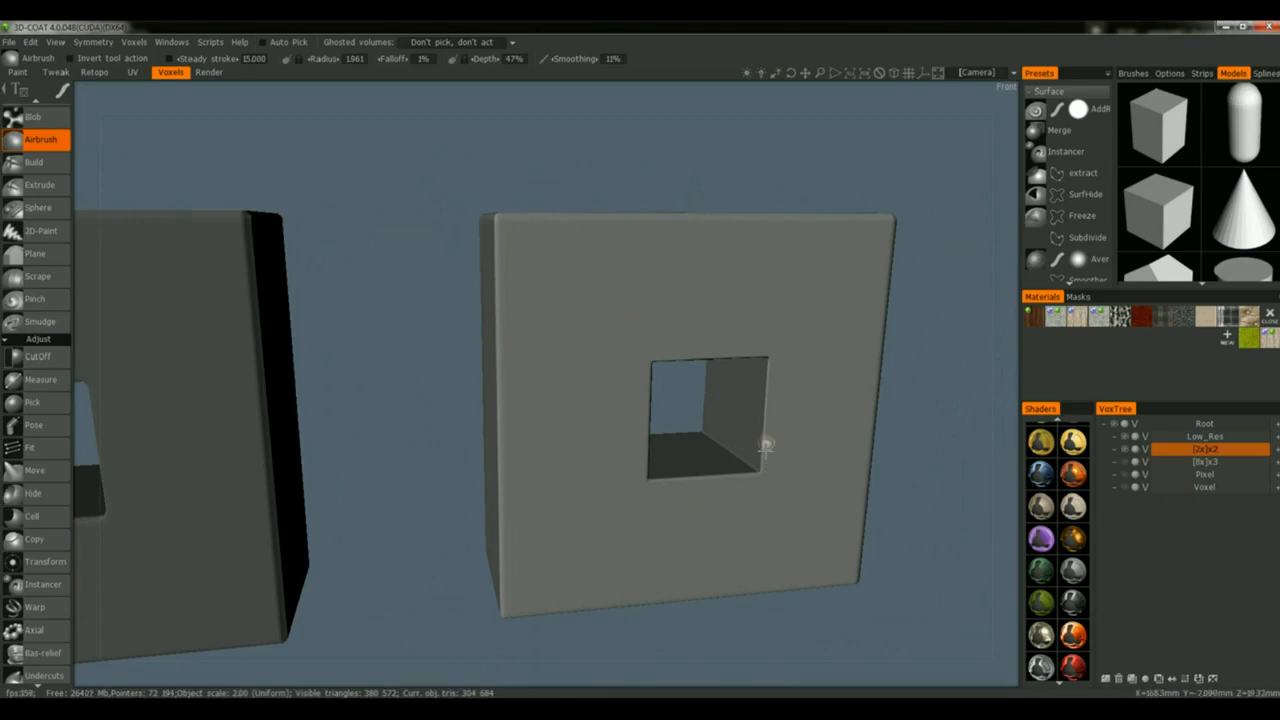
- Show and select the [8x]x3 volume and examine its wireframe density beside the lower-resolution blocks
mouse_move(742, 461)
middle_mouse_down()
mouse_move(740, 480)
mouse_move(705, 478)
mouse_move(680, 441)
mouse_move(786, 474)
mouse_move(758, 481)
mouse_move(817, 477)
mouse_move(789, 474)
mouse_move(800, 472)
middle_mouse_up()
left_click(1123, 462)
left_click(1176, 463)
middle_click_drag(968, 502, 887, 491)
scroll(791, 468, "up", 6)
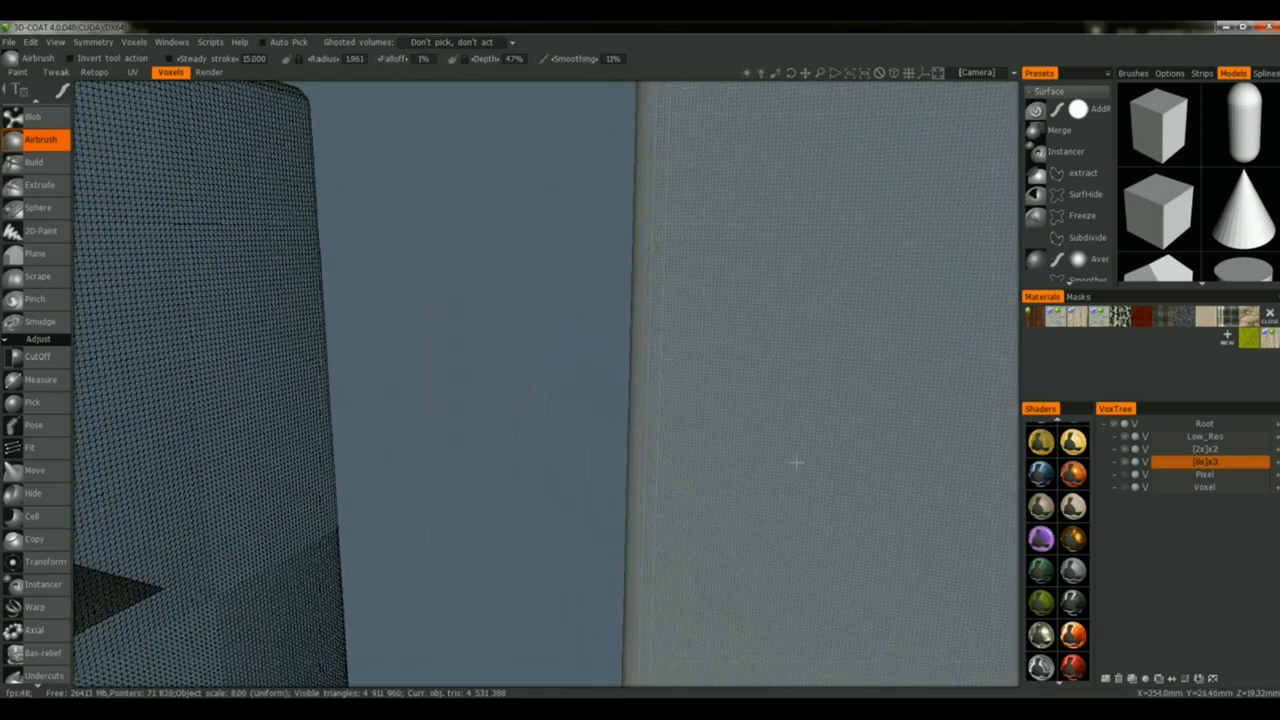
scroll(797, 462, "up", 2)
scroll(798, 464, "down", 1)
right_click_drag(797, 476, 735, 492, "alt")
left_click_drag(735, 492, 806, 496, "alt")
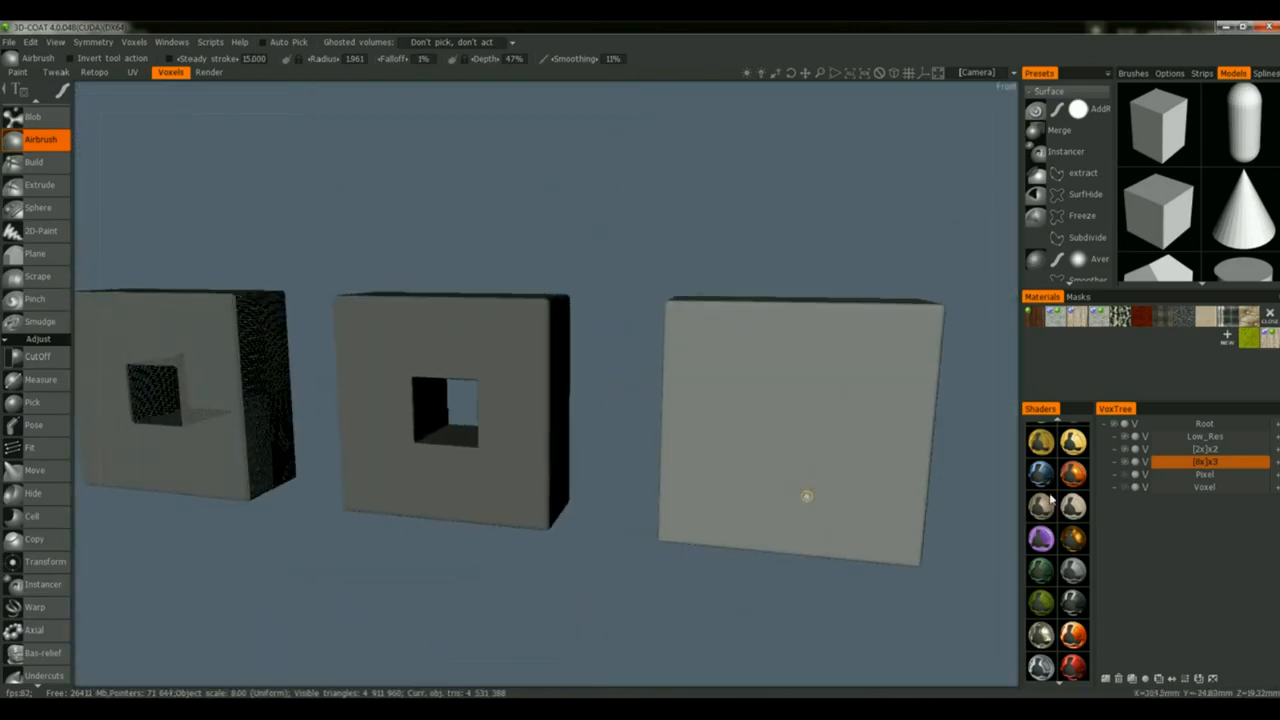
- View the [8x]x3 block on its own by hiding the Low_Res and [2x]x2 volumes, and show both again
left_click(1125, 449)
left_click(1124, 461)
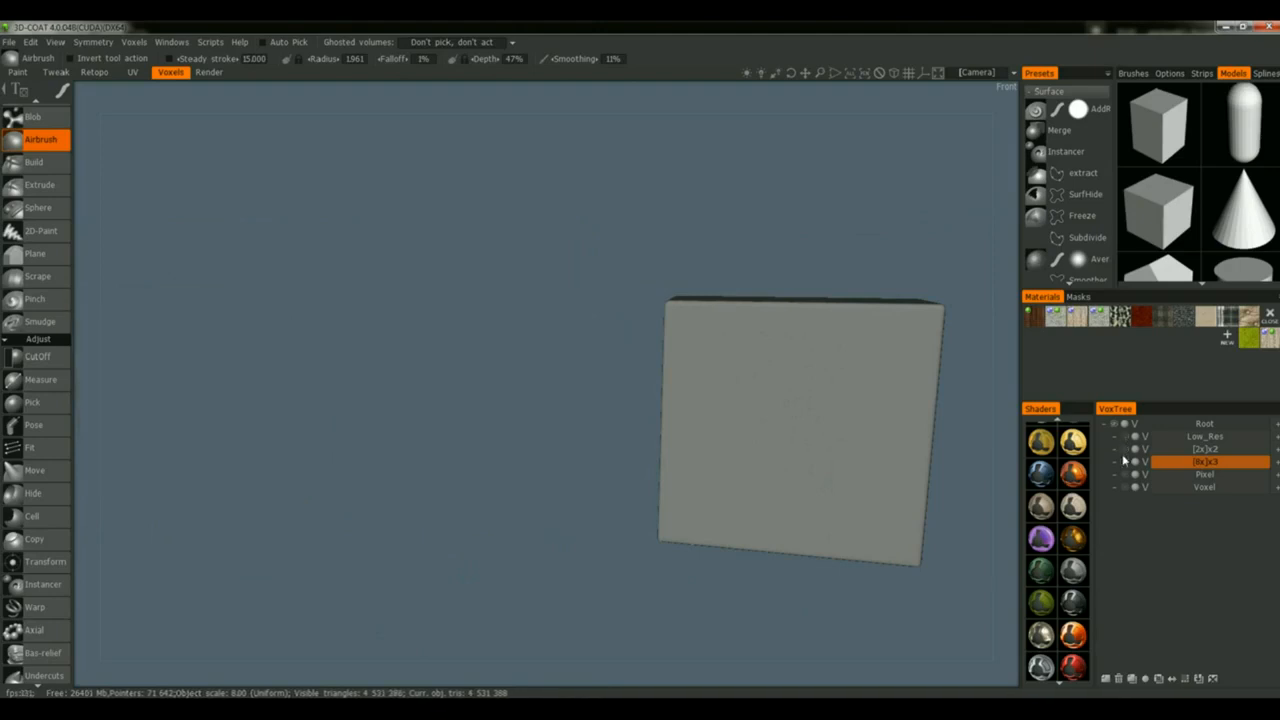
left_click_drag(985, 477, 893, 450, "alt")
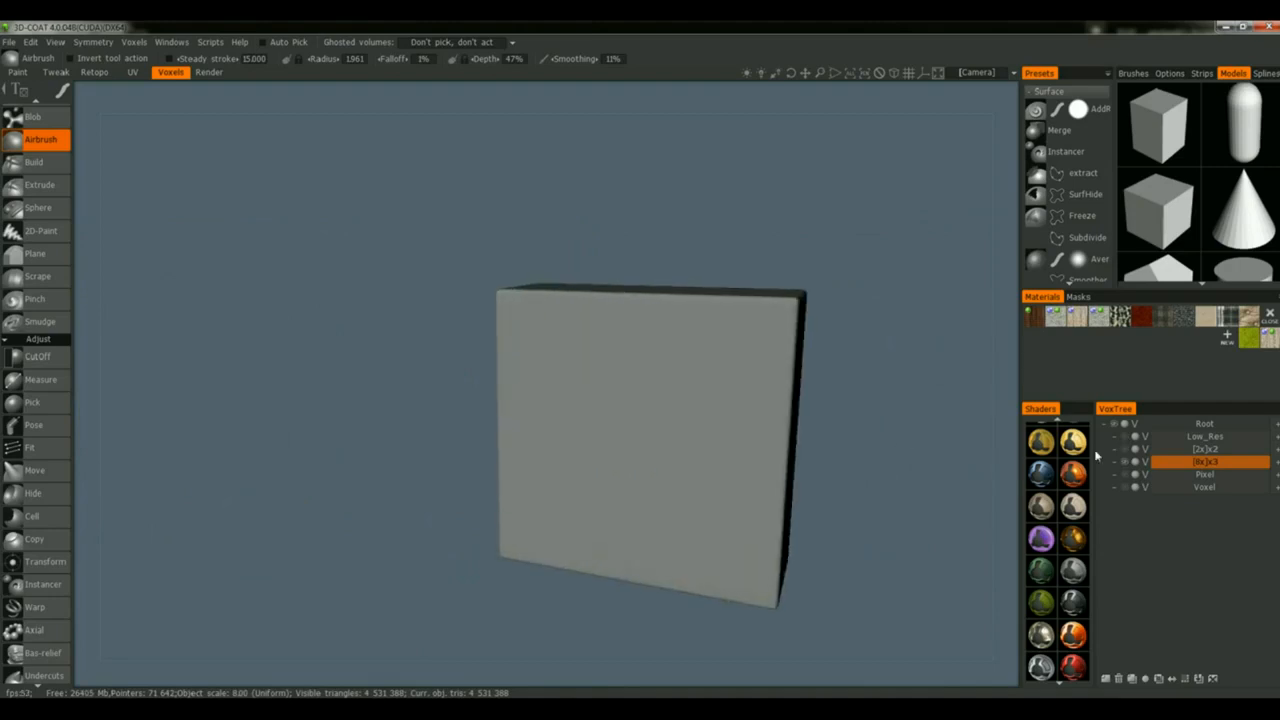
left_click(1123, 449)
left_click(1123, 436)
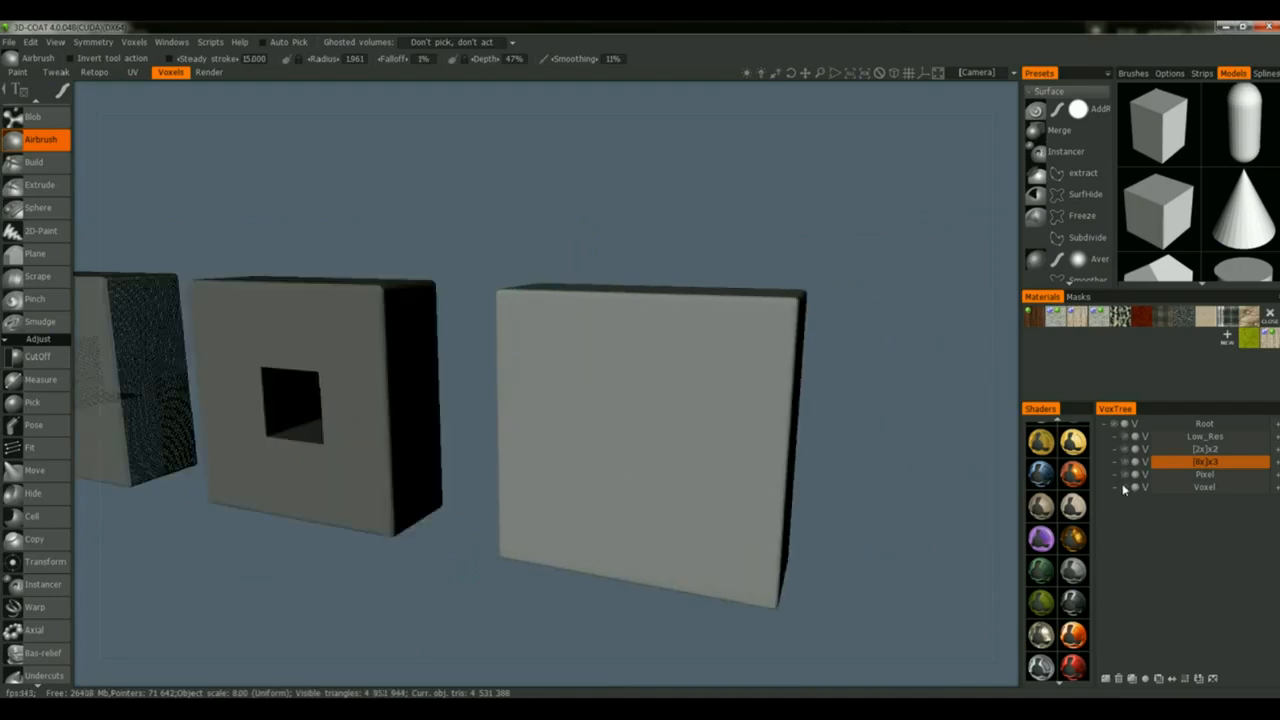
- Place the cube primitive at X 301.55, subtract it from the [8x]x3 block to cut a square hole, and return to Airbrush
left_click_drag(892, 479, 896, 522, "alt")
right_click_drag(897, 525, 890, 488, "alt")
left_click_drag(890, 488, 861, 480, "alt")
right_click_drag(861, 480, 862, 446, "alt")
left_click_drag(862, 446, 802, 388, "alt")
middle_click_drag(802, 388, 811, 443, "alt")
scroll(836, 437, "up", 5)
scroll(836, 437, "down", 2)
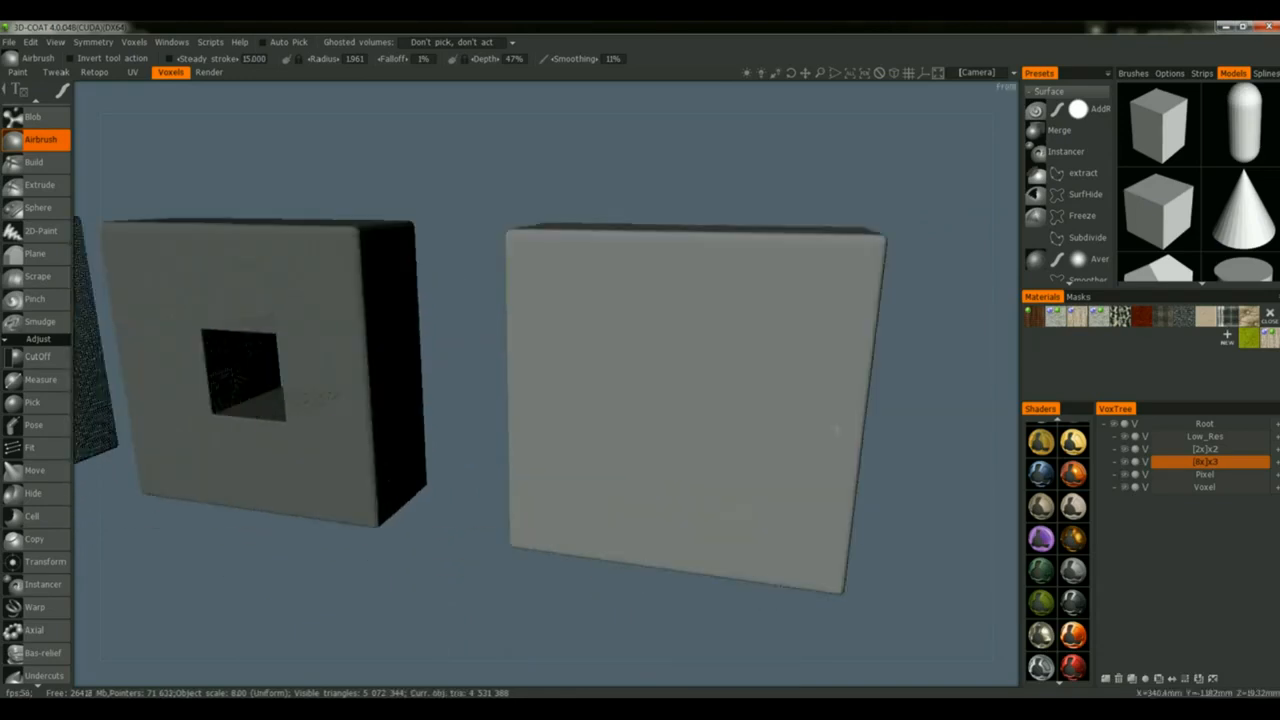
scroll(45, 620, "down", 10)
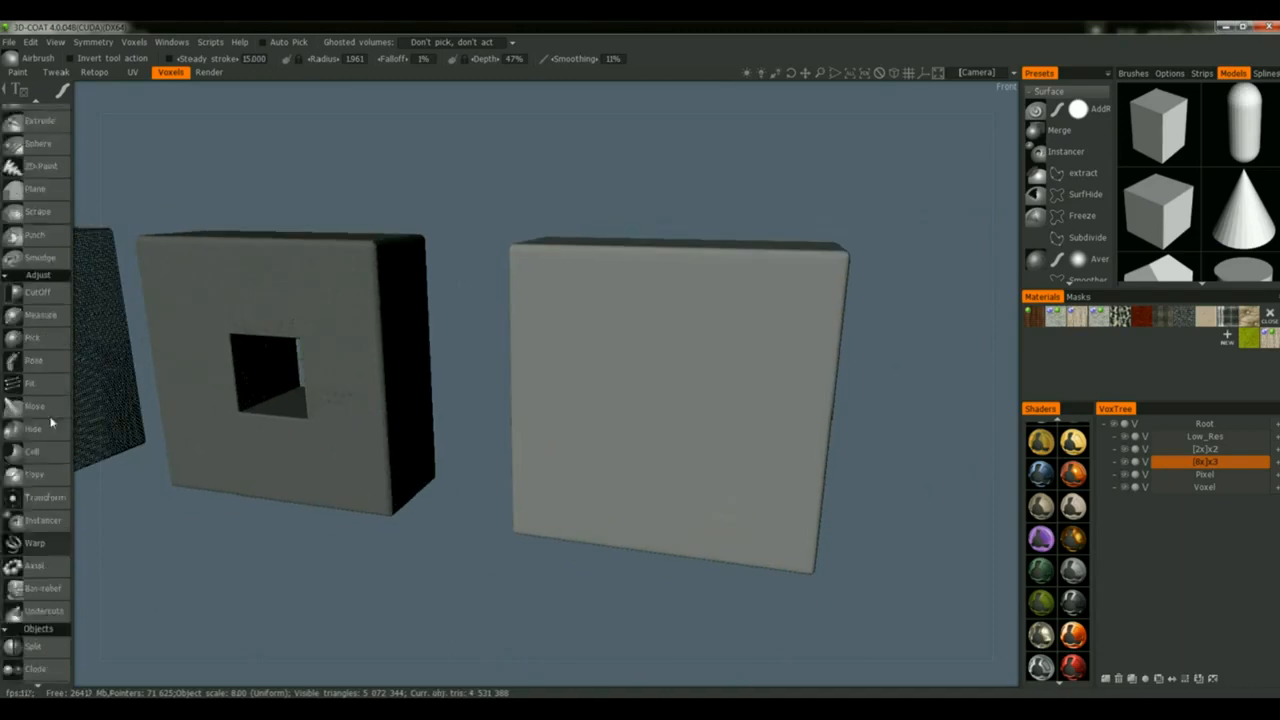
left_click(42, 632)
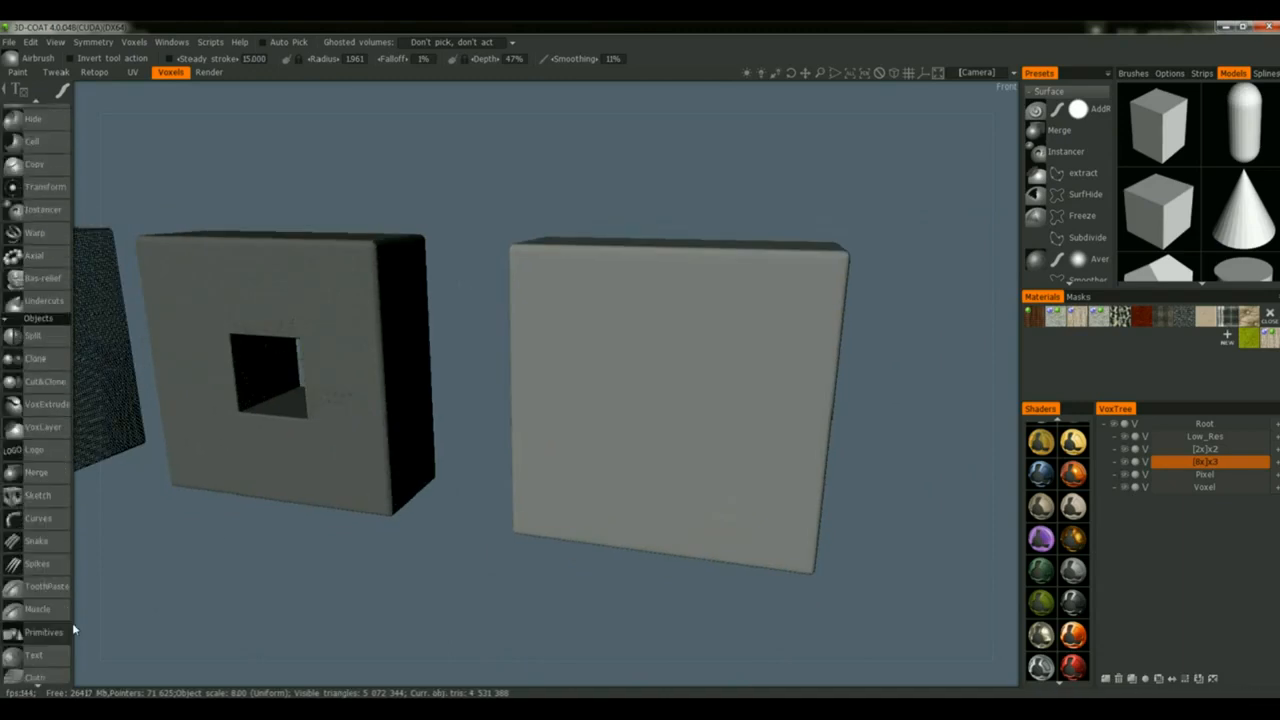
left_click_drag(424, 376, 854, 421)
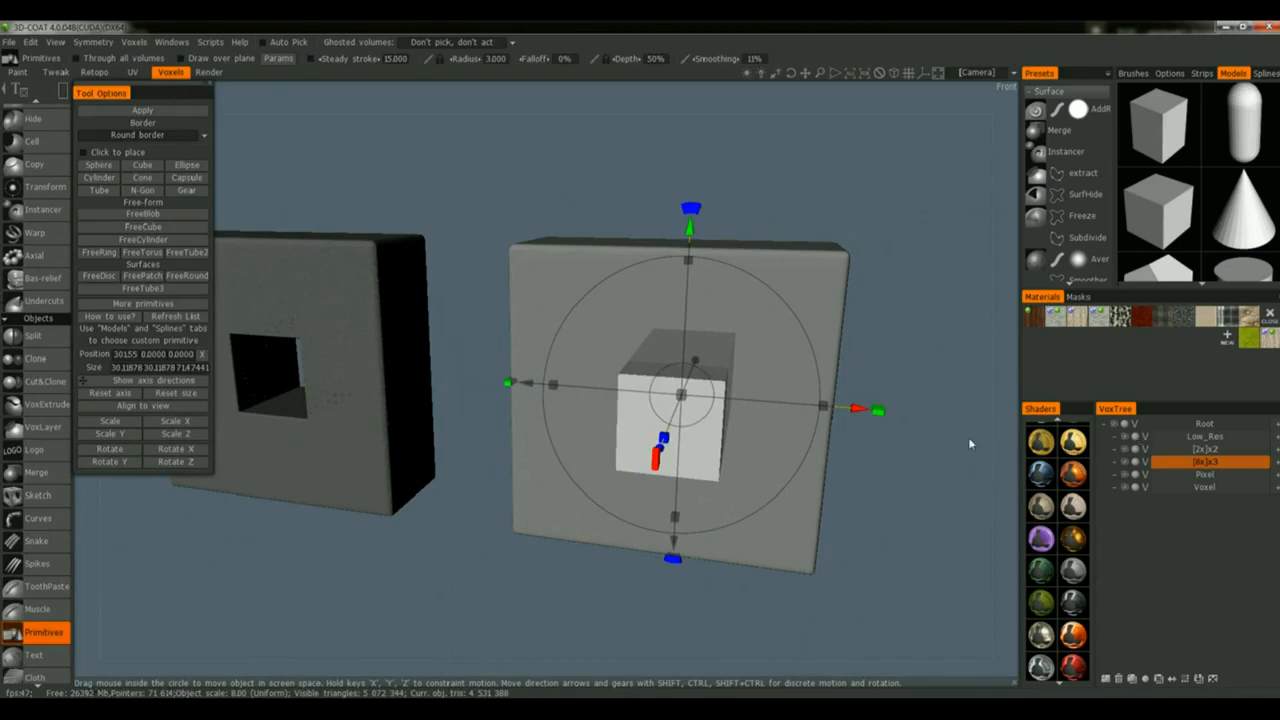
scroll(45, 257, "up", 10)
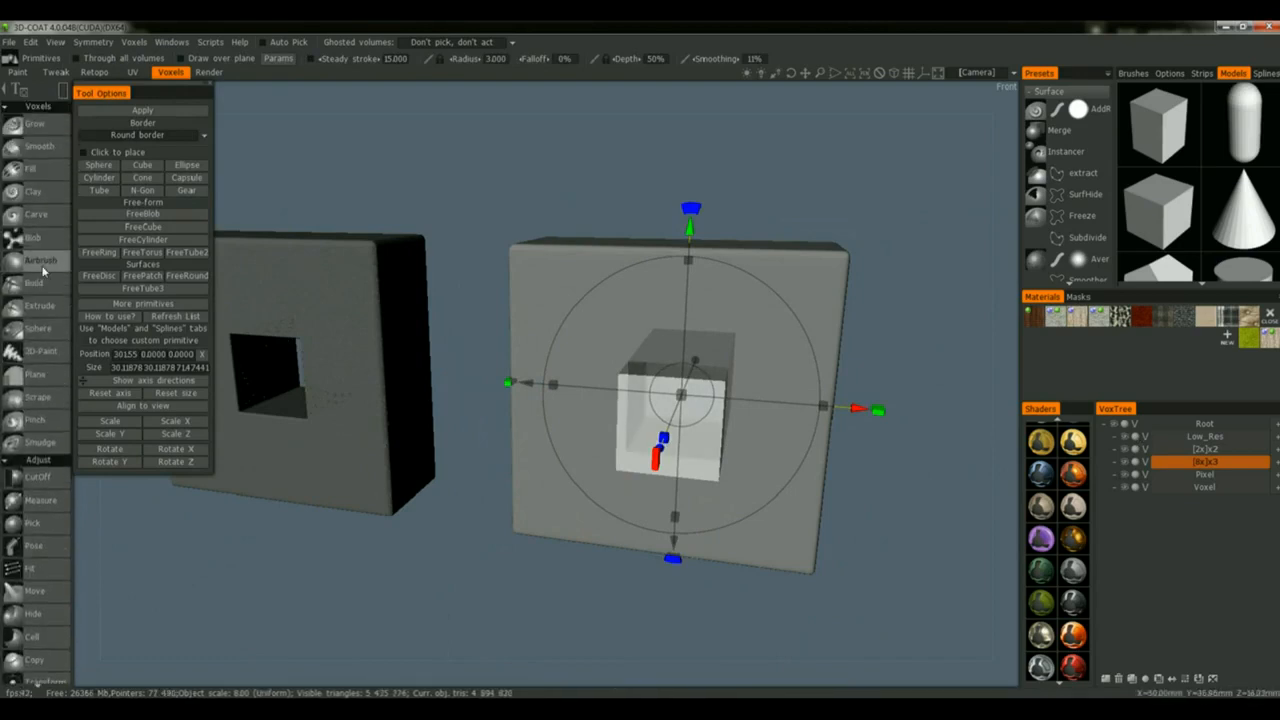
left_click(42, 259)
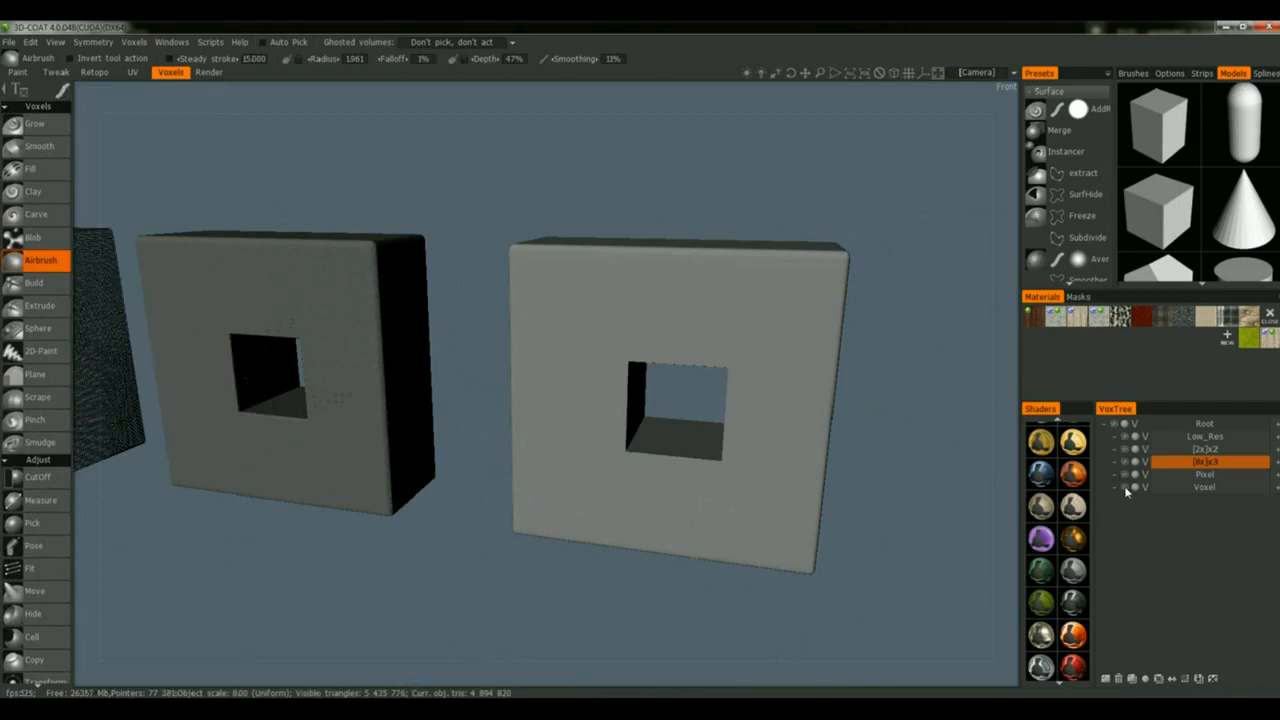
- Compare the edge sharpness of the square holes across the Low_Res, [2x]x2 and [8x]x3 blocks, close up and side by side
left_click_drag(926, 458, 811, 482)
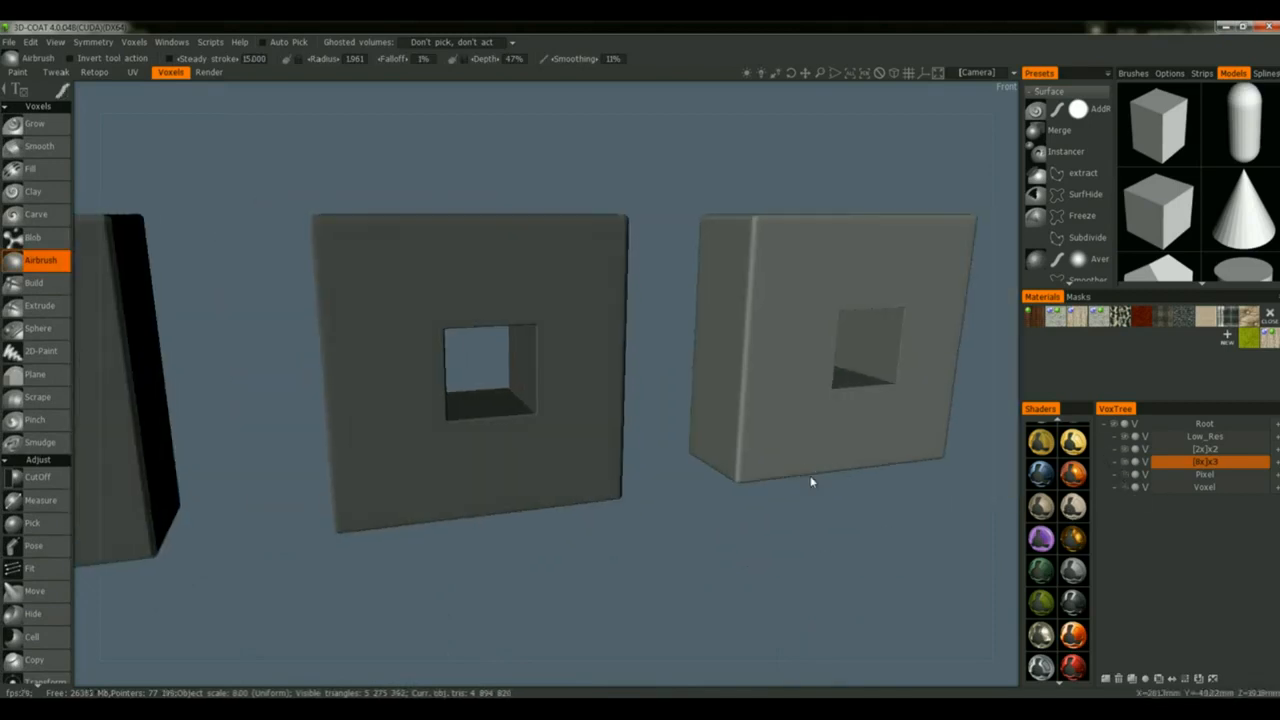
middle_click_drag(820, 493, 765, 497, "alt")
right_click_drag(765, 497, 777, 446, "alt")
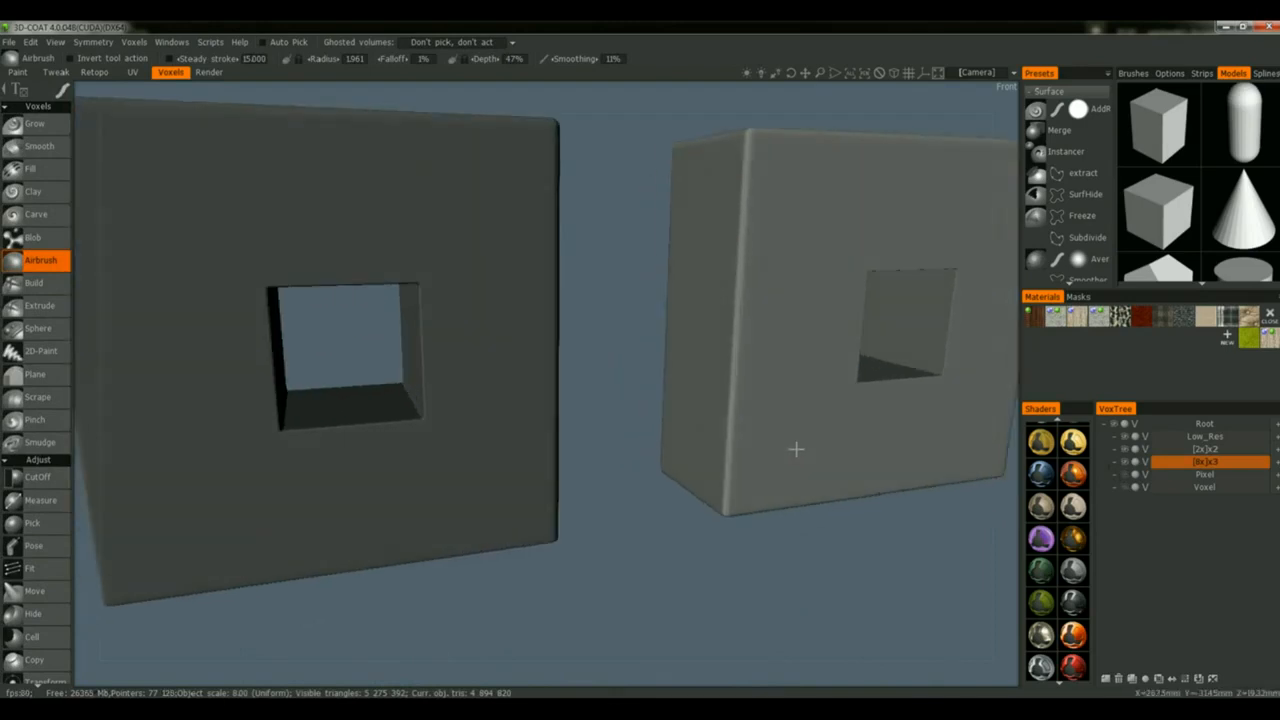
middle_click_drag(777, 446, 815, 450, "alt")
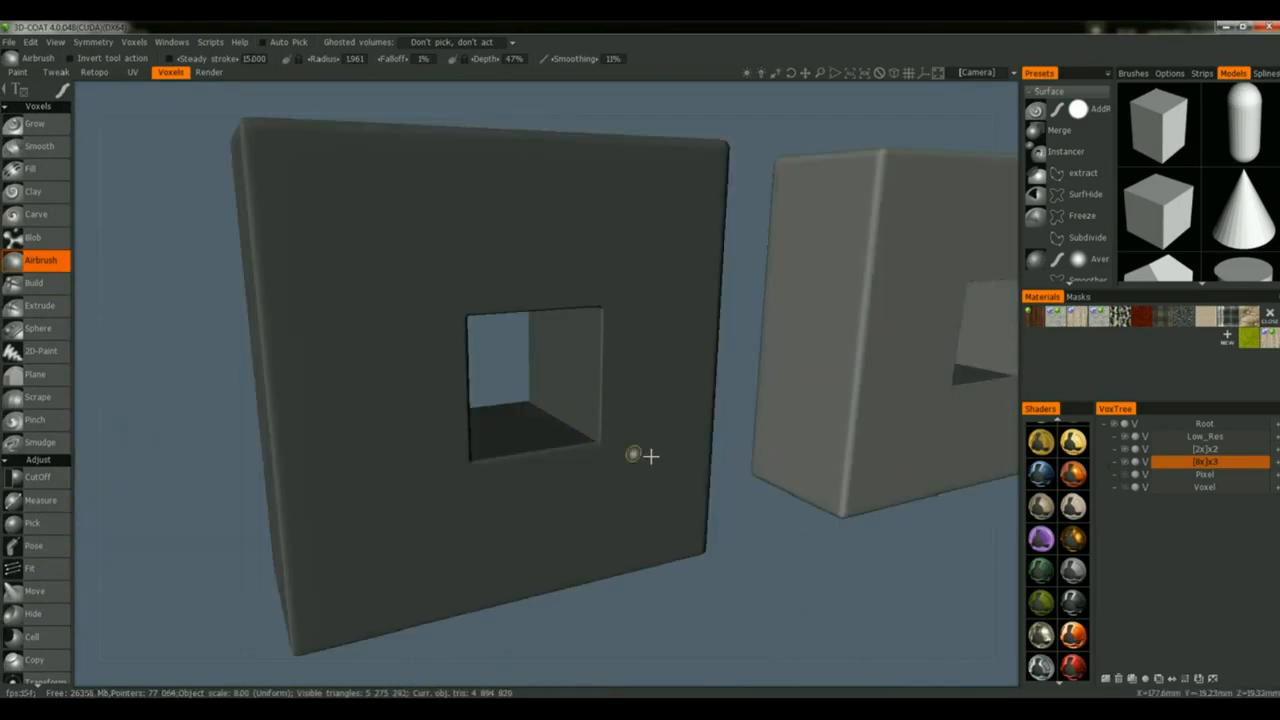
middle_click_drag(722, 486, 602, 483, "alt")
right_click_drag(725, 375, 766, 277, "alt")
left_click_drag(714, 355, 863, 446, "alt")
middle_click_drag(600, 420, 786, 446, "alt")
right_click_drag(786, 446, 685, 514, "alt")
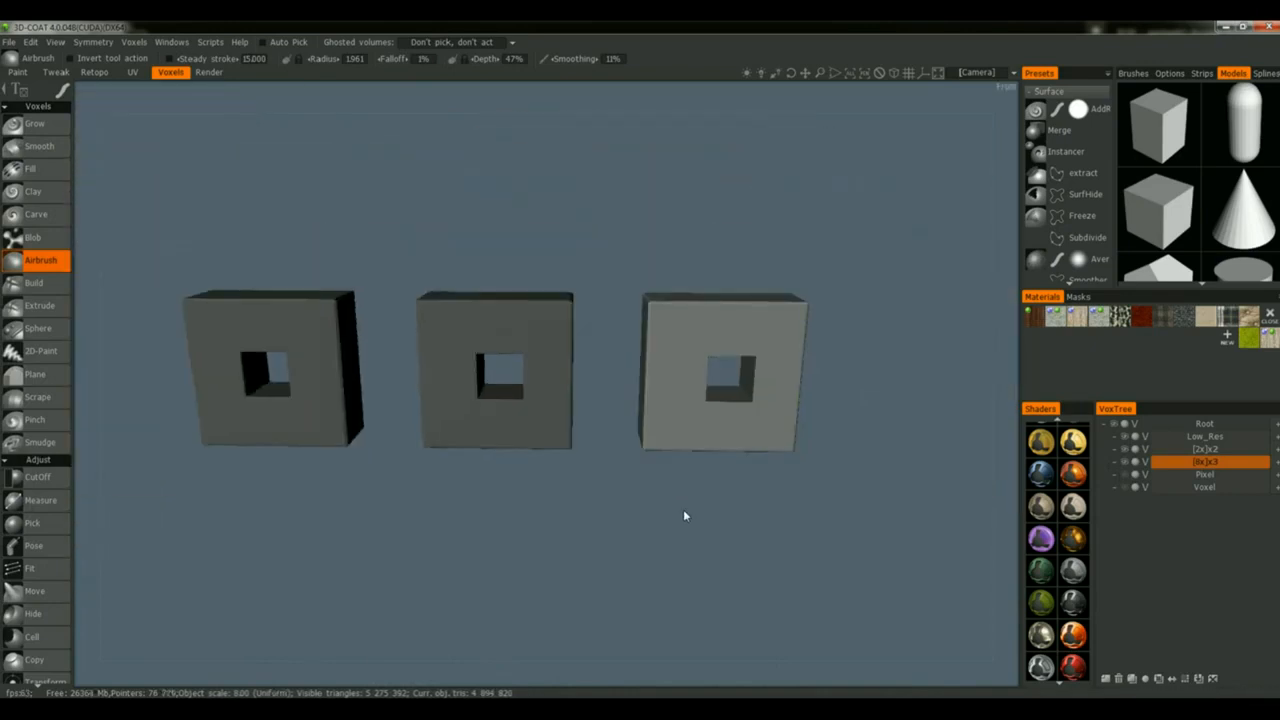